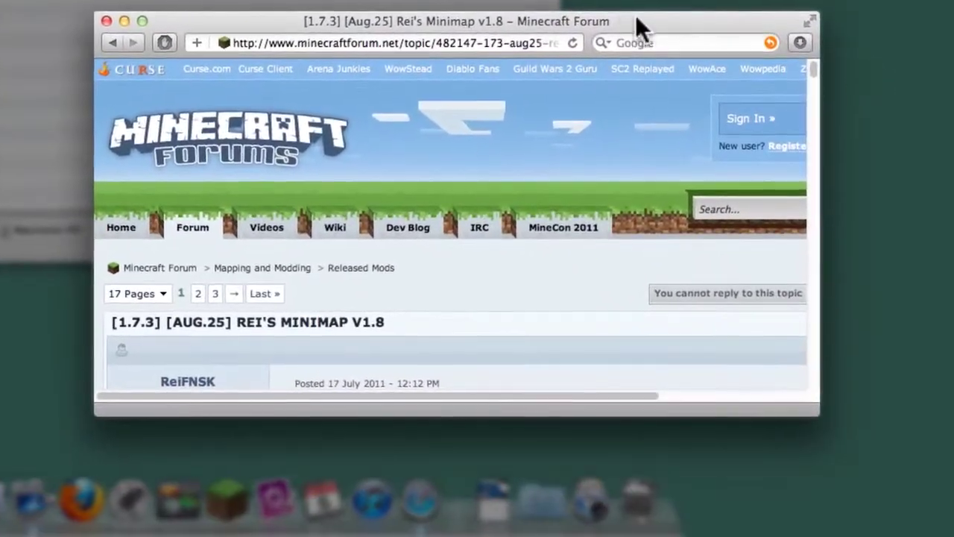
Download [1.7.3]ReiMinimap_v1.8.zip from the forum's v1.8 link and view it in the Downloads stack
{"action": "scroll", "coordinate": [442, 251], "scroll_direction": "down", "scroll_amount": 5}
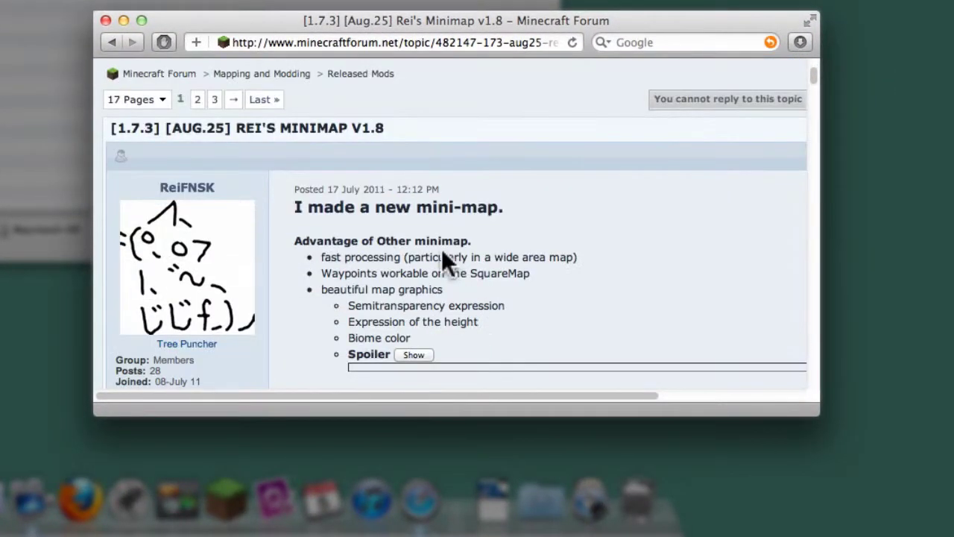
{"action": "scroll", "coordinate": [442, 257], "scroll_direction": "down", "scroll_amount": 7}
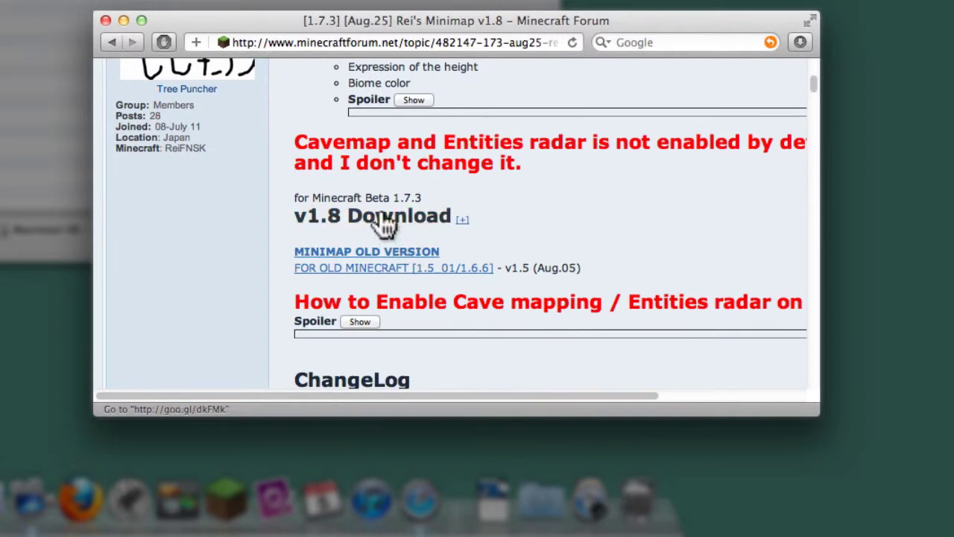
{"action": "left_click", "coordinate": [386, 225]}
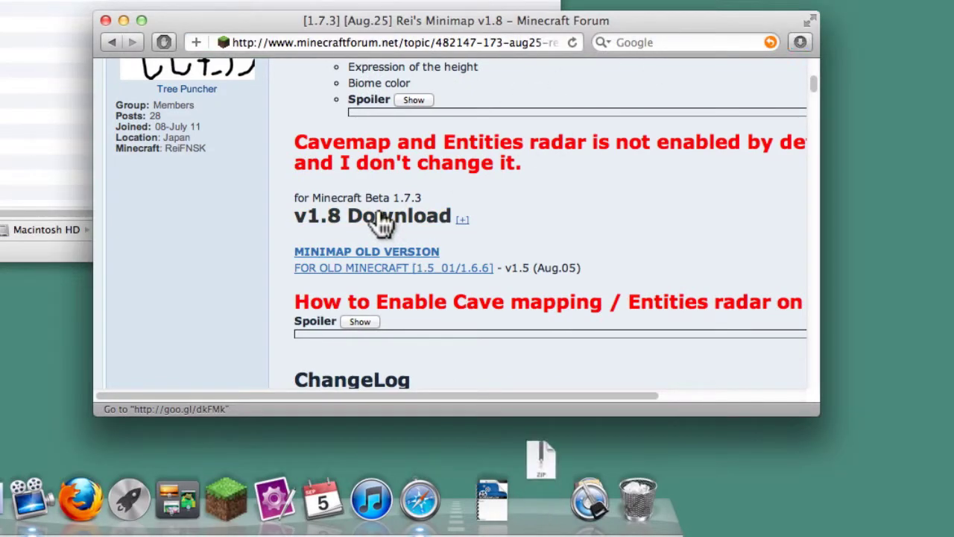
{"action": "left_click", "coordinate": [542, 484]}
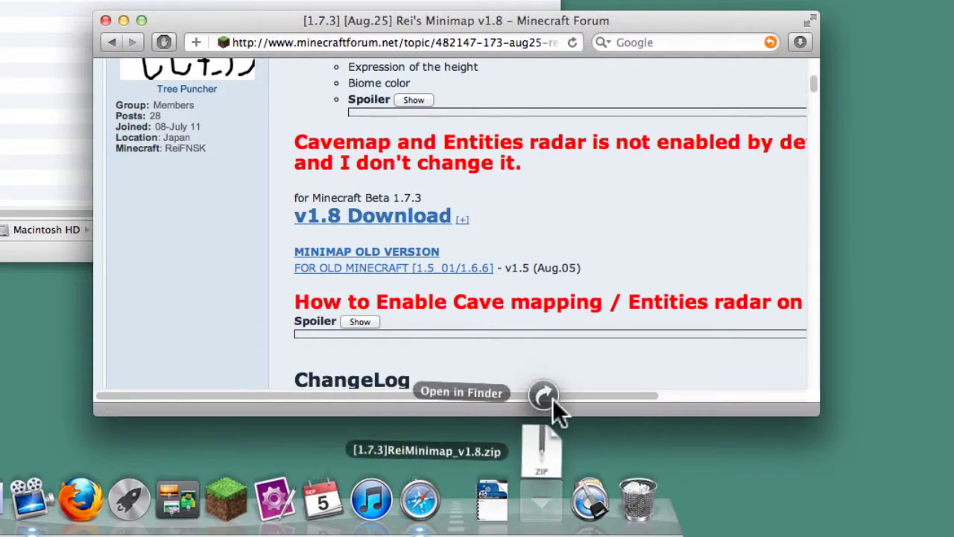
Unzip [1.7.3]ReiMinimap_v1.8.zip in Downloads and open the extracted folder showing mod_ReiMinimap.class, reifnsk and uq.class
{"action": "left_click", "coordinate": [552, 398]}
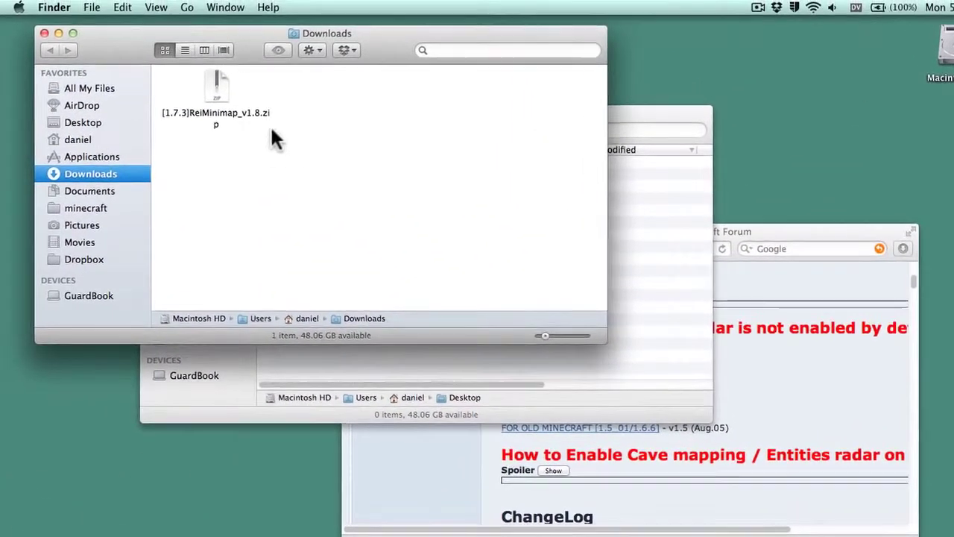
{"action": "left_click", "coordinate": [215, 83]}
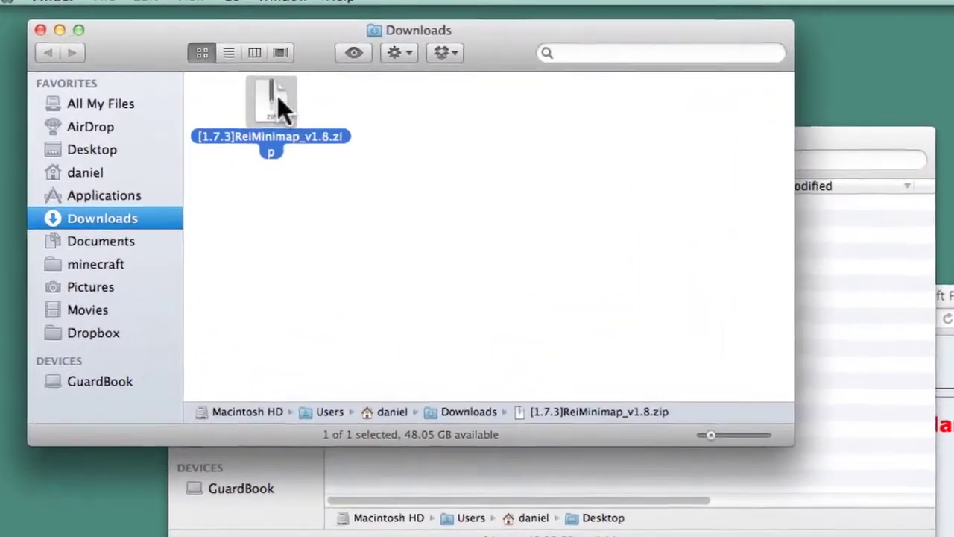
{"action": "double_click", "coordinate": [231, 93]}
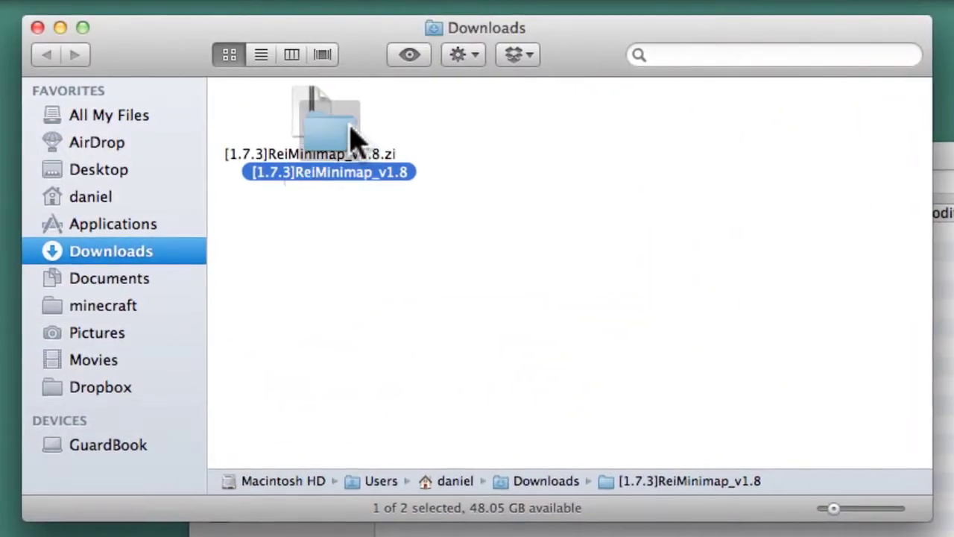
{"action": "left_click_drag", "start_coordinate": [350, 133], "coordinate": [526, 166]}
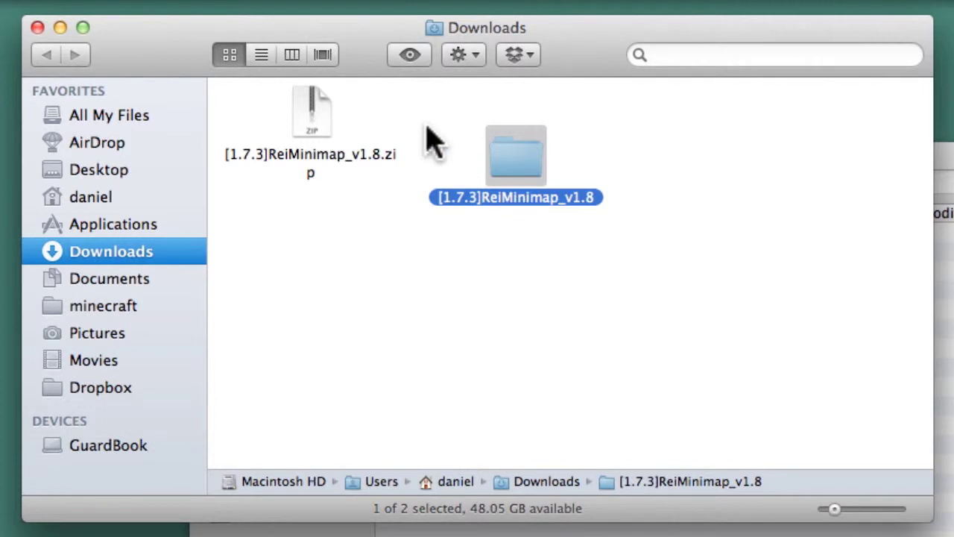
{"action": "double_click", "coordinate": [520, 160]}
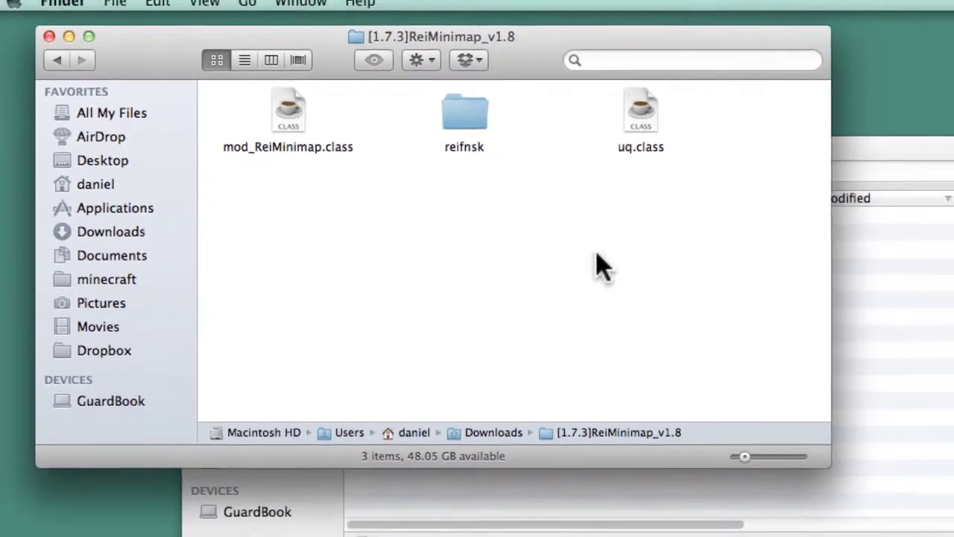
Compress the minecraft saves folder into saves.zip and move it onto the Desktop
{"action": "left_click", "coordinate": [869, 143]}
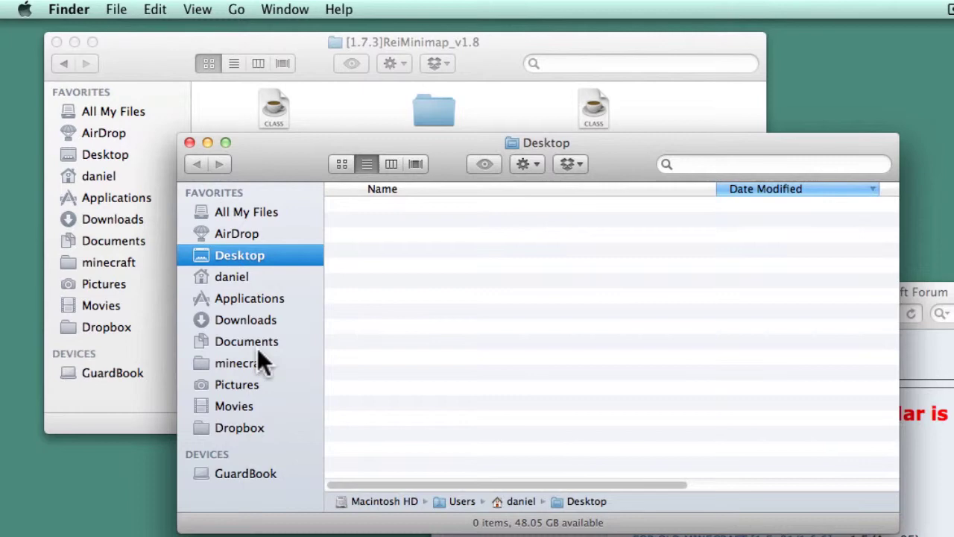
{"action": "left_click", "coordinate": [239, 363]}
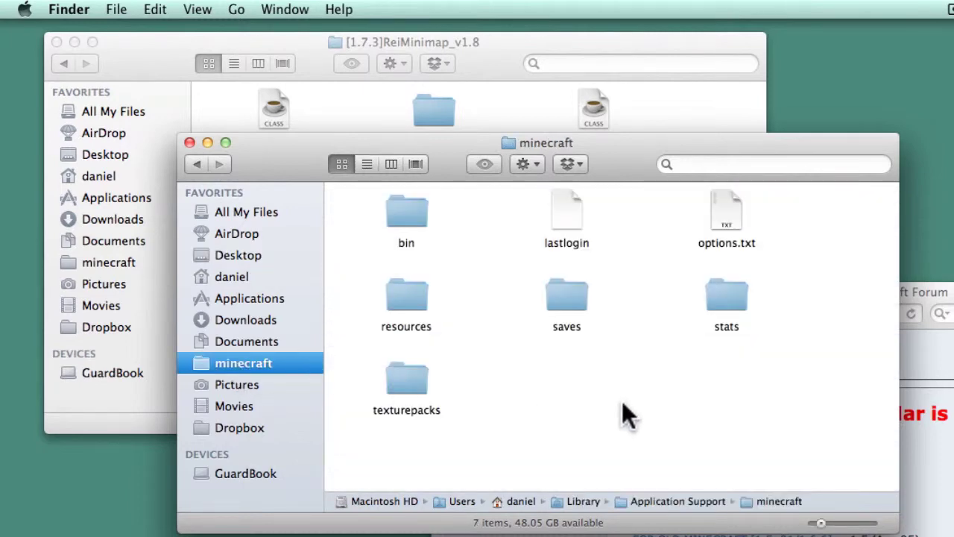
{"action": "left_click", "coordinate": [568, 294]}
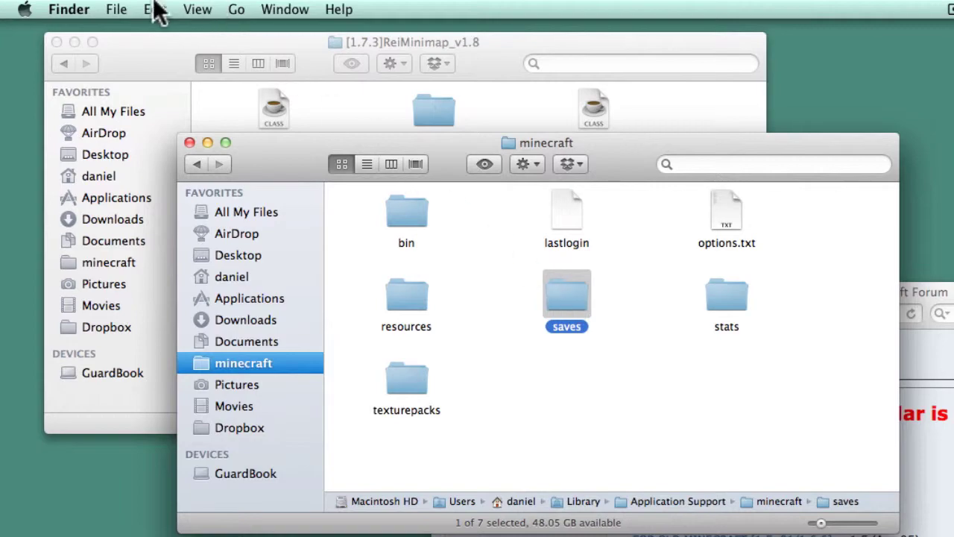
{"action": "left_click", "coordinate": [117, 9]}
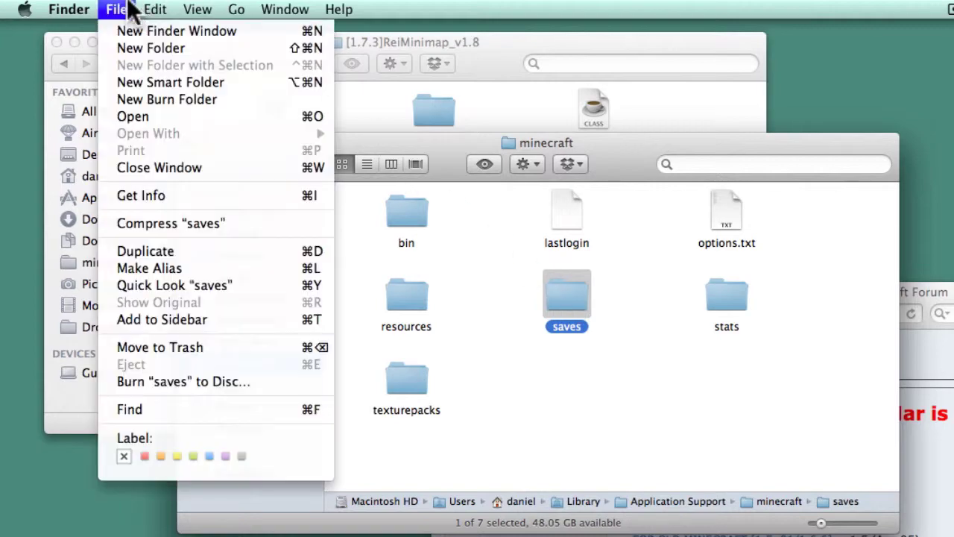
{"action": "left_click", "coordinate": [148, 223]}
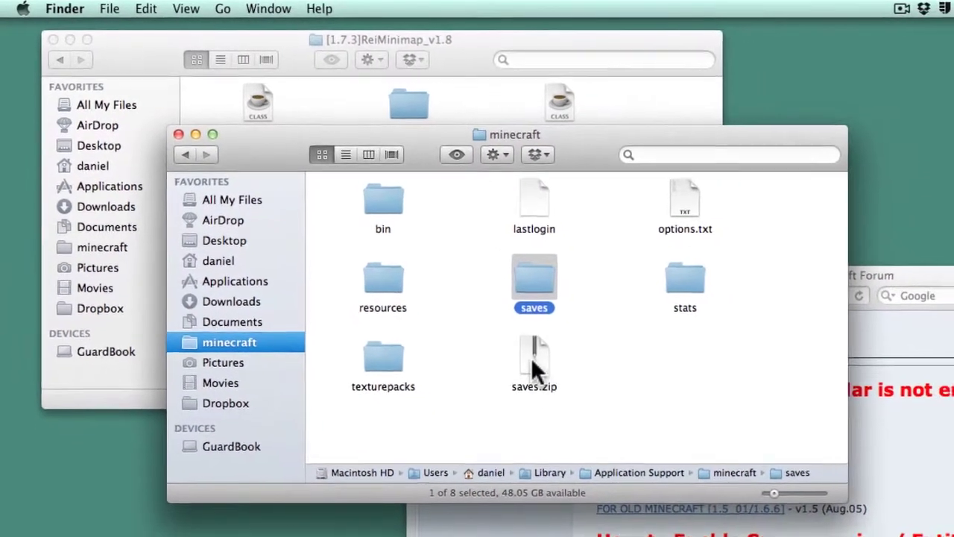
{"action": "left_click_drag", "start_coordinate": [531, 357], "coordinate": [904, 139]}
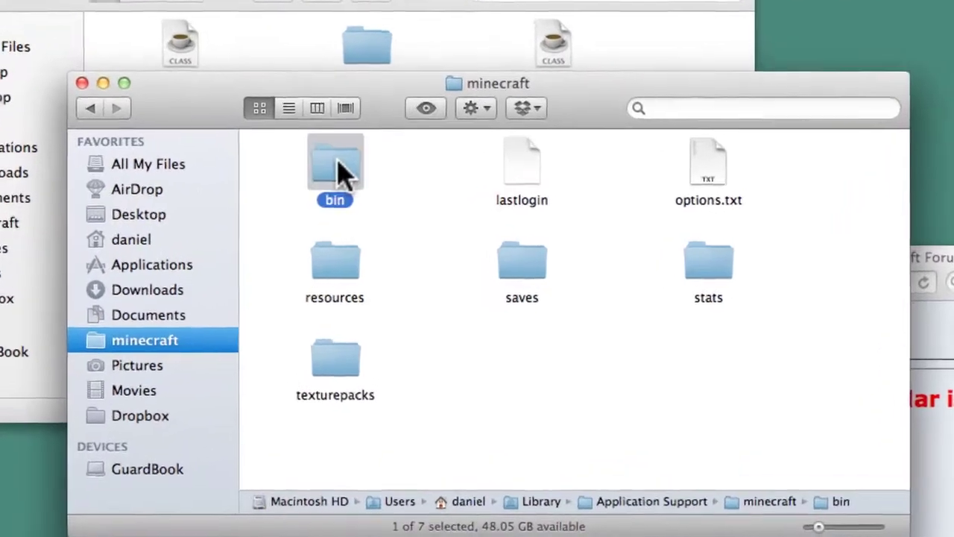
In the bin folder, rename minecraft.jar to minecraft.zip, confirming the extension change
{"action": "double_click", "coordinate": [350, 178]}
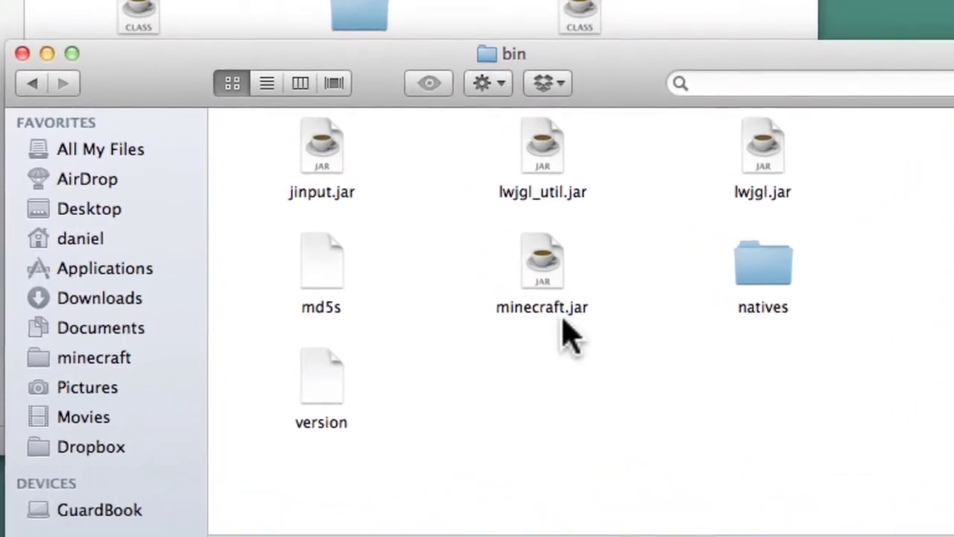
{"action": "left_click", "coordinate": [538, 272]}
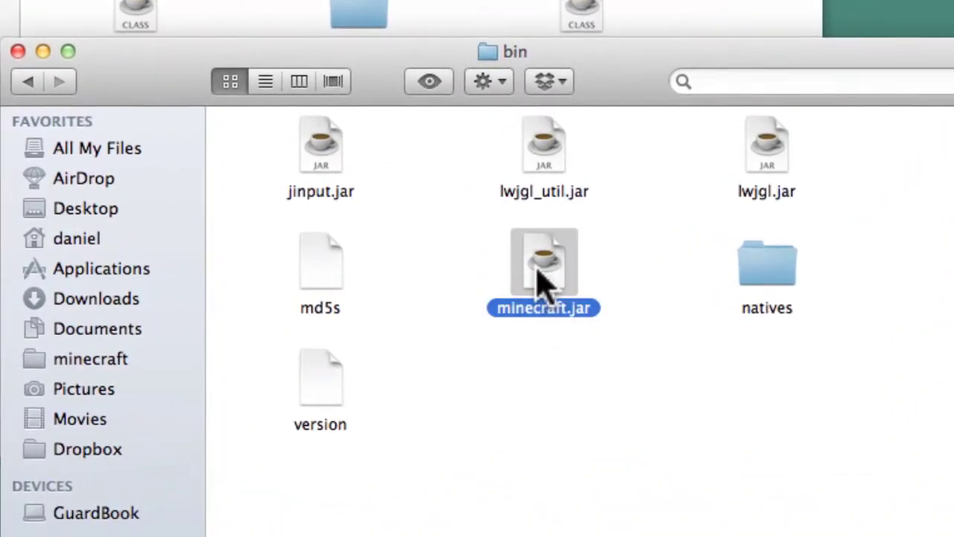
{"action": "key", "text": "Return"}
{"action": "key", "text": "Right"}
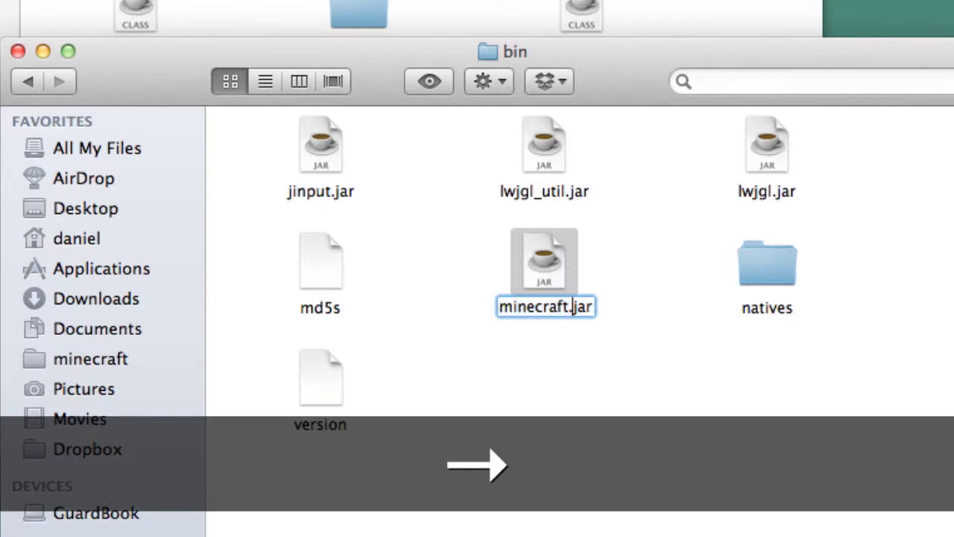
{"action": "type", "text": "z"}
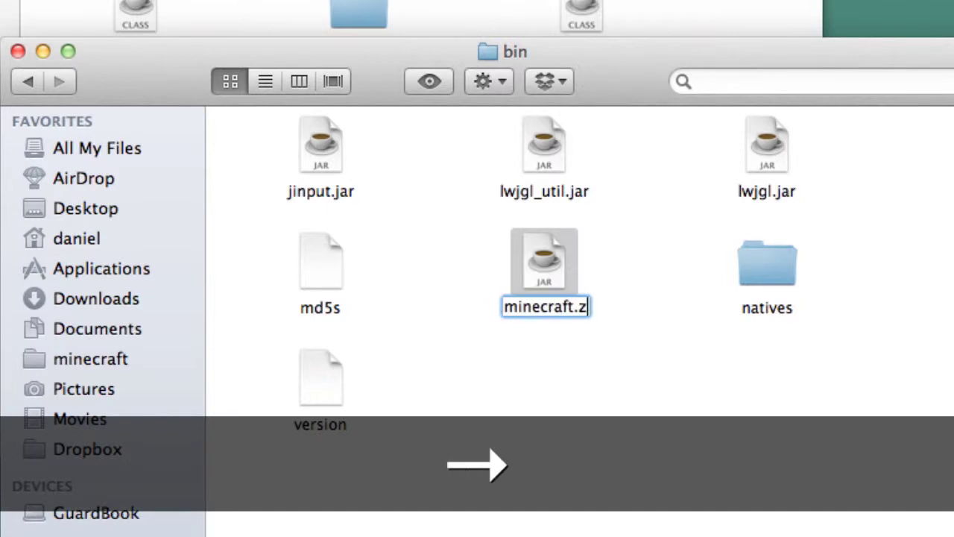
{"action": "type", "text": "ip"}
{"action": "key", "text": "Return"}
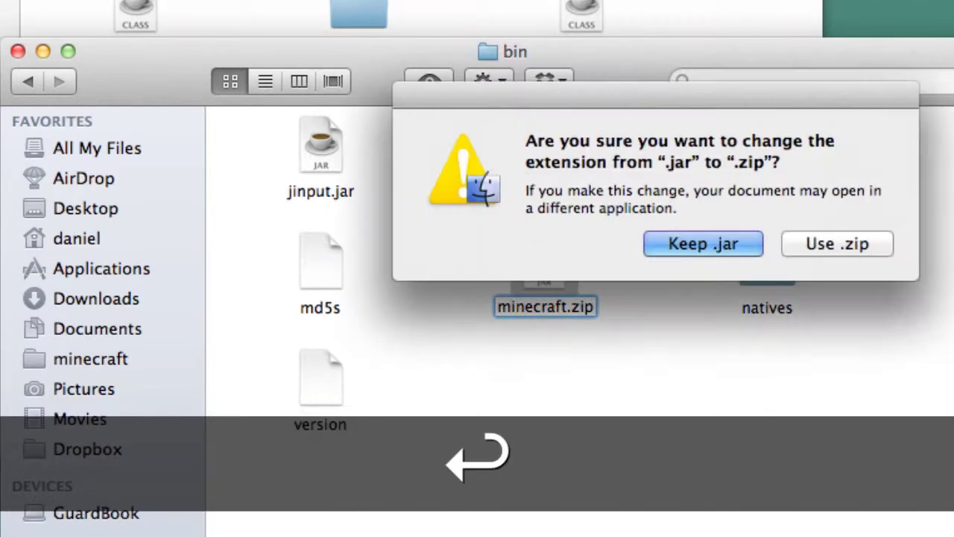
{"action": "left_click", "coordinate": [852, 246]}
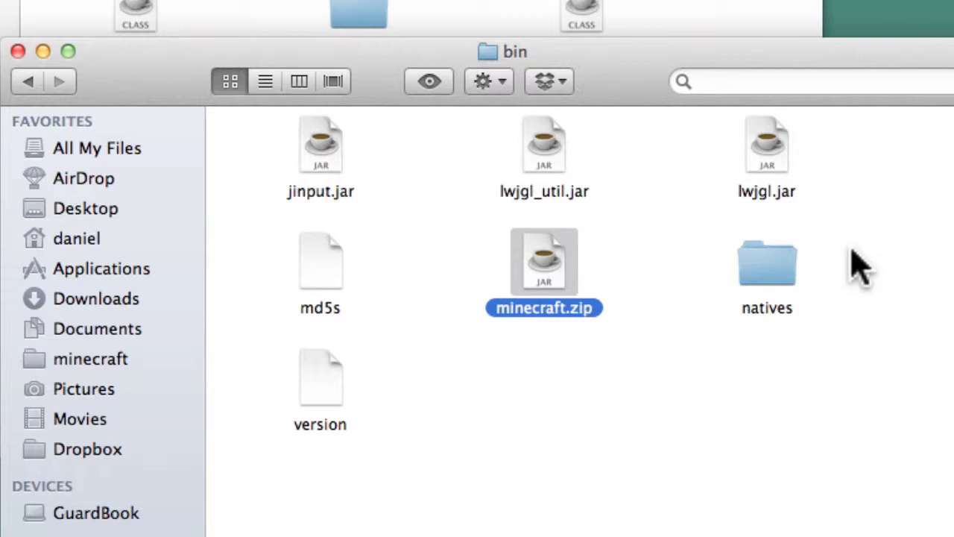
Unzip minecraft.zip and open the extracted minecraft folder to view its class files
{"action": "double_click", "coordinate": [547, 287]}
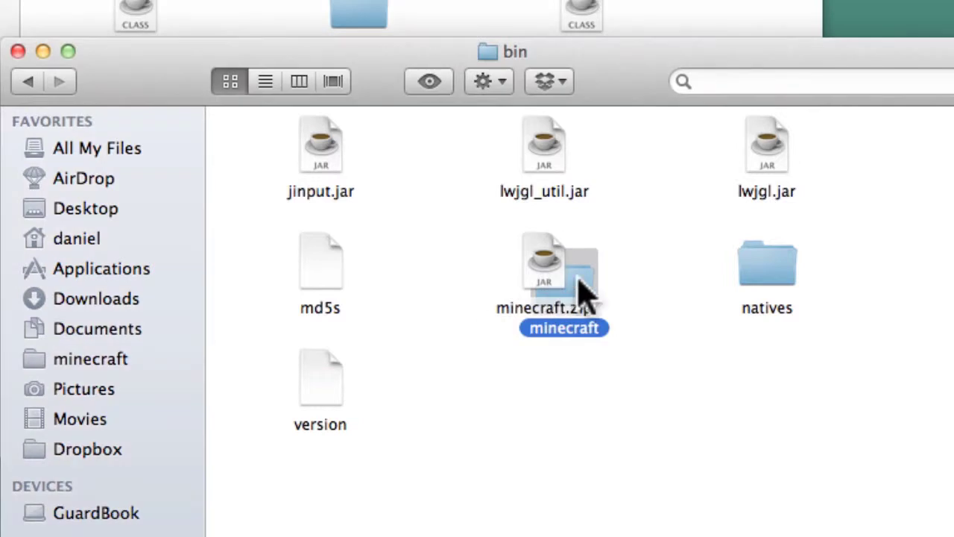
{"action": "left_click_drag", "start_coordinate": [585, 291], "coordinate": [677, 422]}
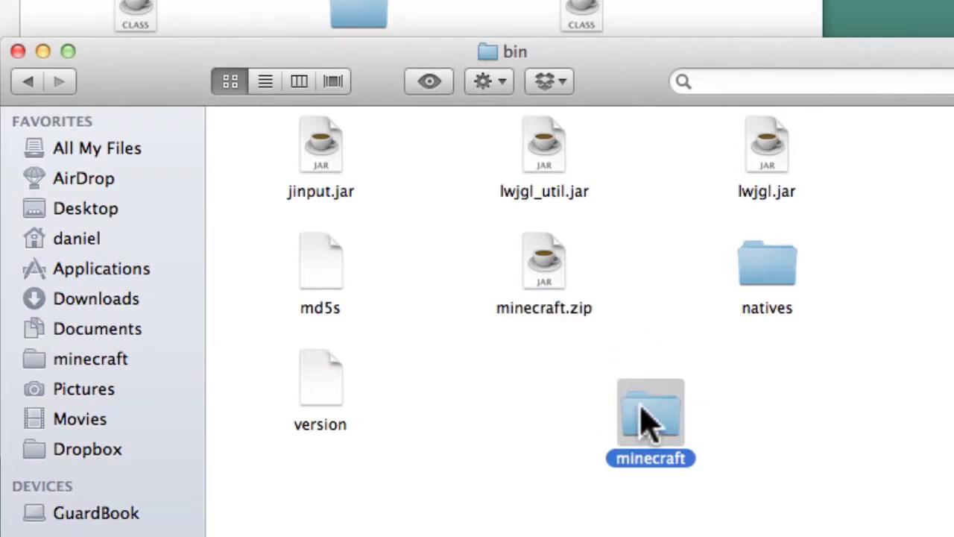
{"action": "double_click", "coordinate": [643, 422]}
{"action": "scroll", "coordinate": [634, 413], "scroll_direction": "down", "scroll_amount": 2}
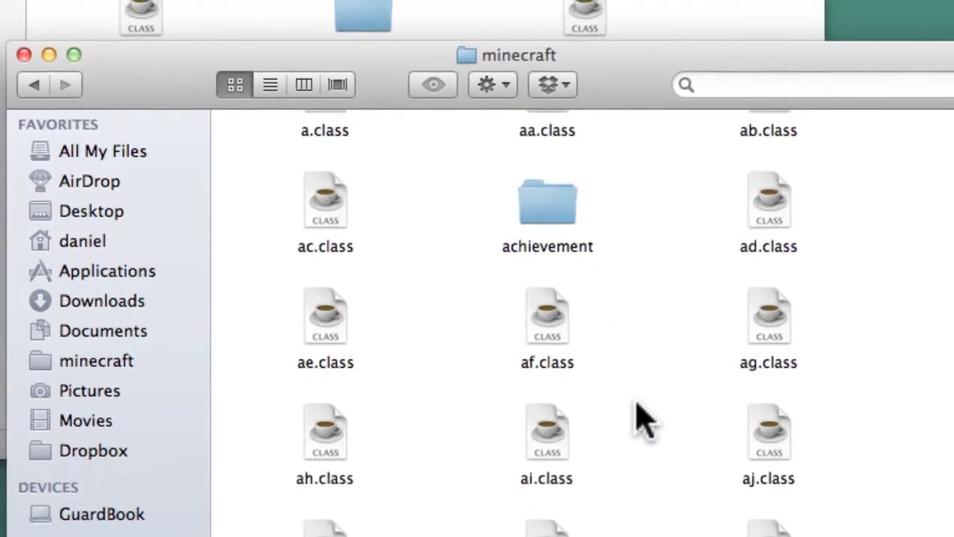
{"action": "scroll", "coordinate": [640, 419], "scroll_direction": "down", "scroll_amount": 10}
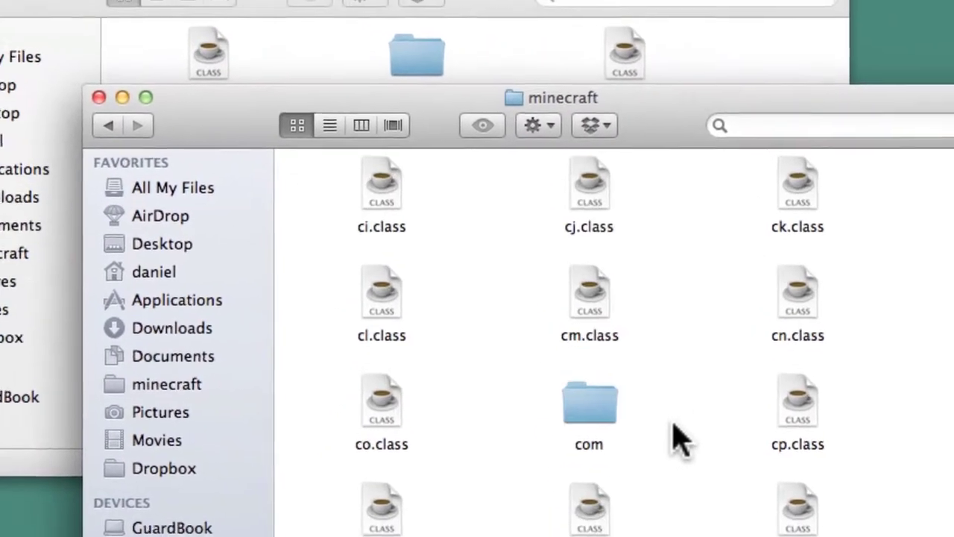
Copy mod_ReiMinimap.class, reifnsk and uq.class into bin's minecraft folder, replacing the existing uq.class
{"action": "left_click", "coordinate": [477, 33]}
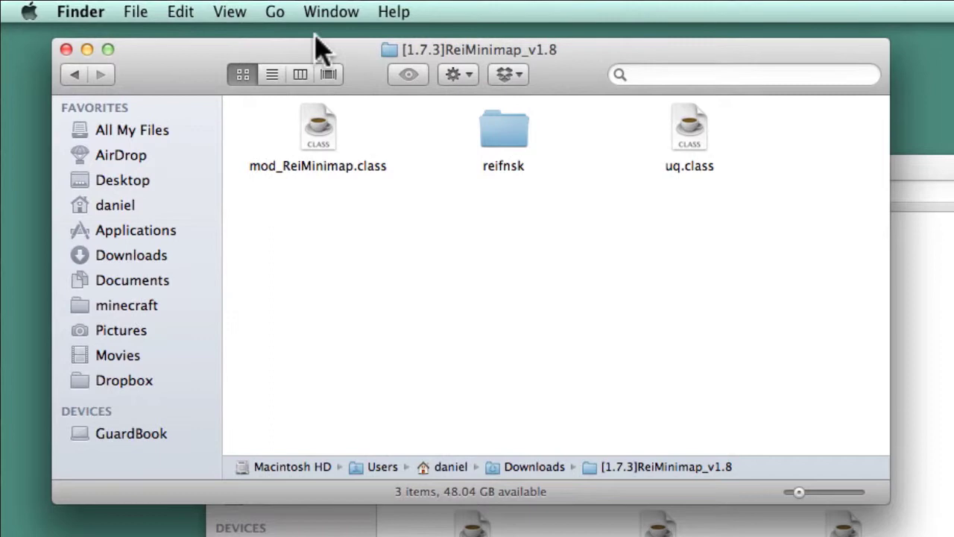
{"action": "left_click", "coordinate": [188, 12]}
{"action": "left_click", "coordinate": [236, 149]}
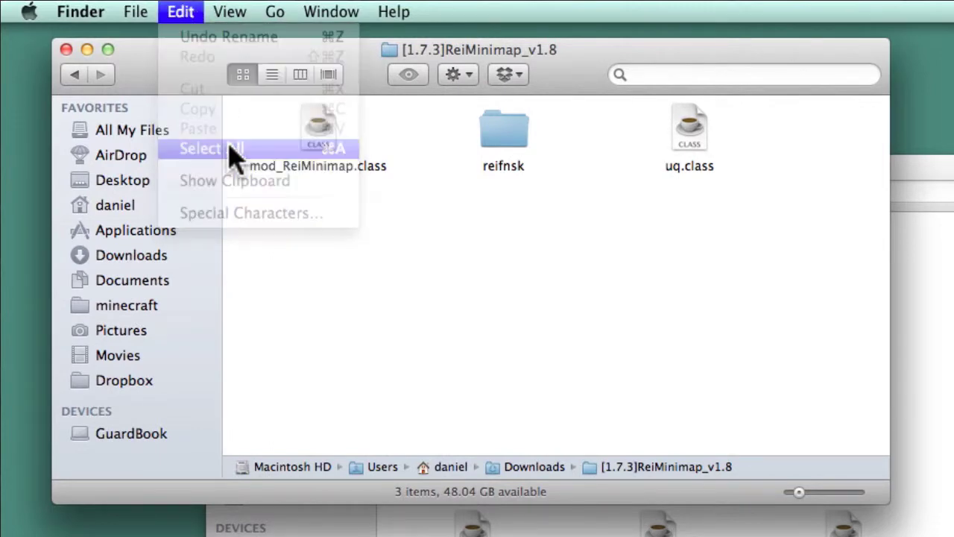
{"action": "left_click", "coordinate": [181, 12]}
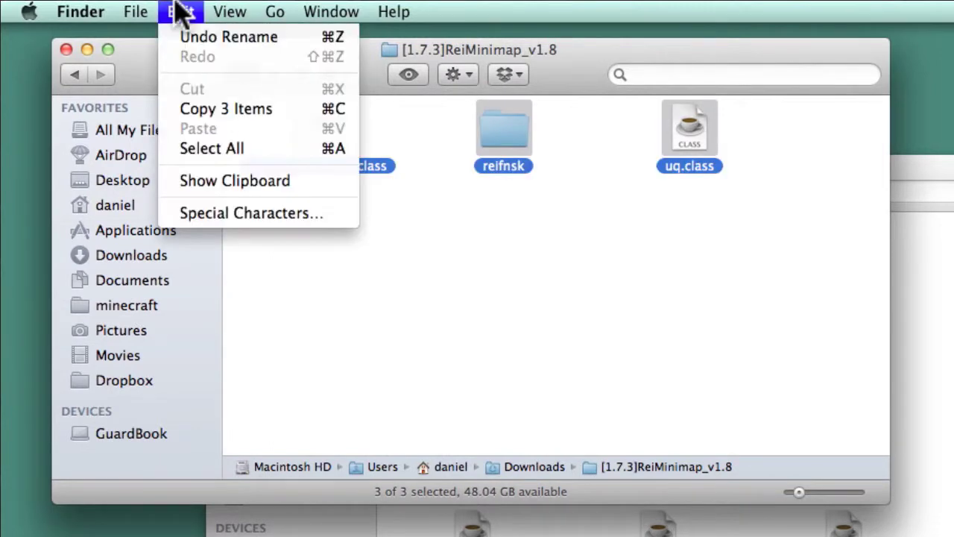
{"action": "left_click", "coordinate": [213, 112]}
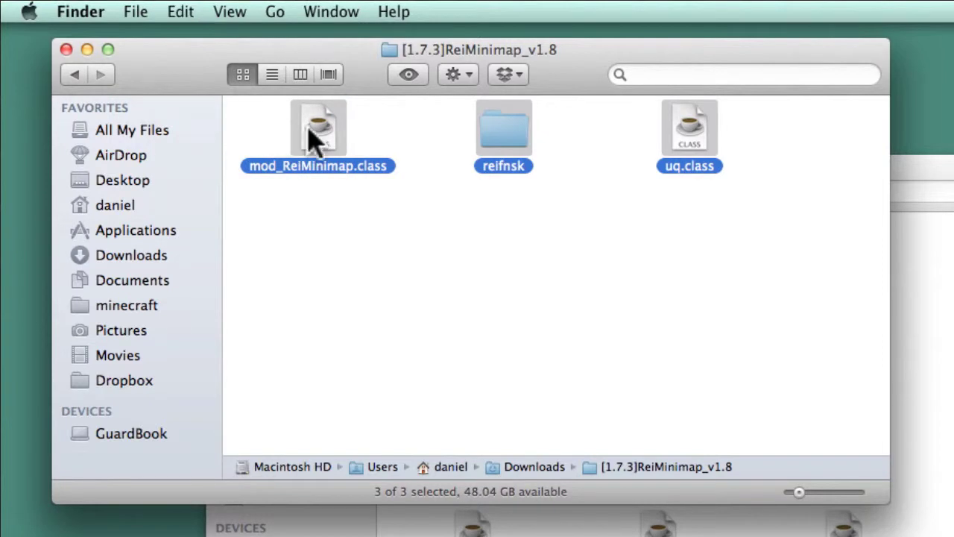
{"action": "left_click", "coordinate": [937, 173]}
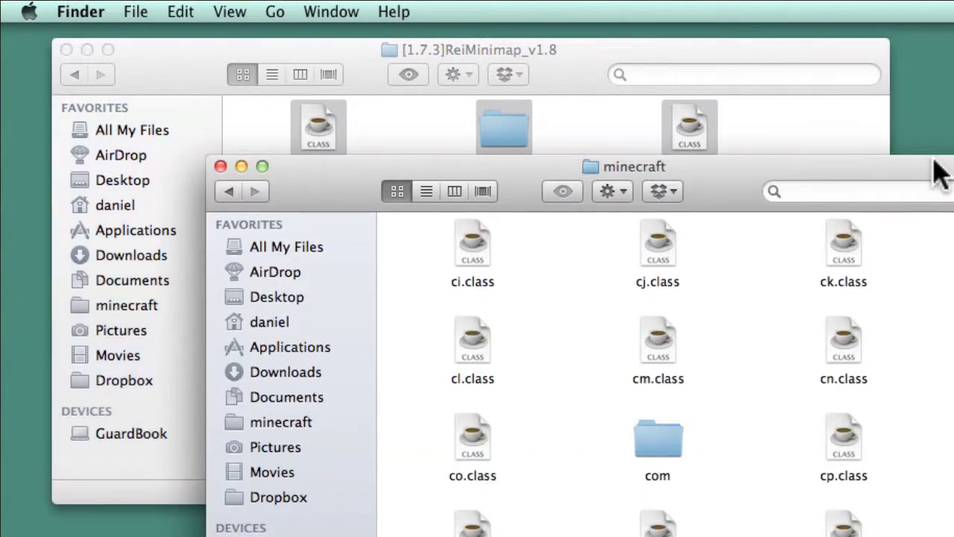
{"action": "left_click", "coordinate": [184, 12]}
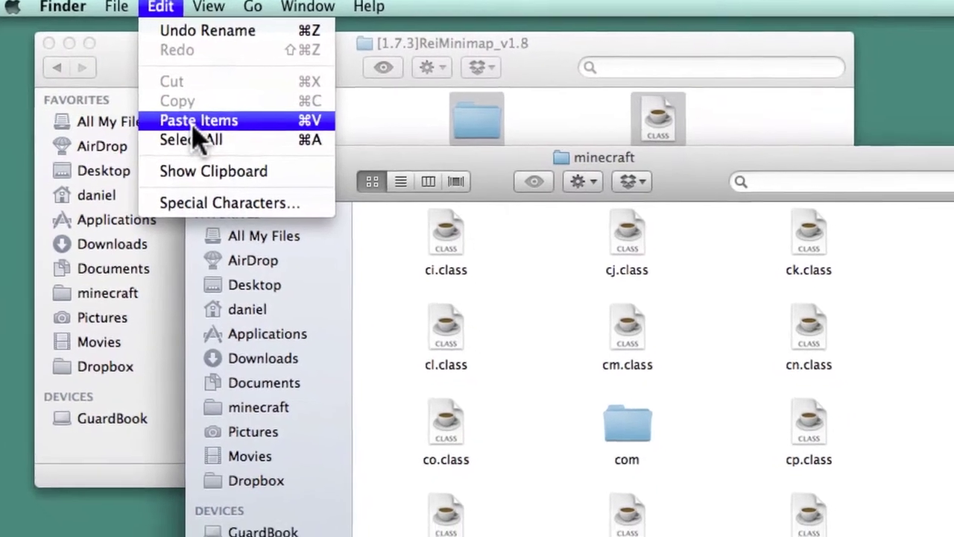
{"action": "left_click", "coordinate": [217, 131]}
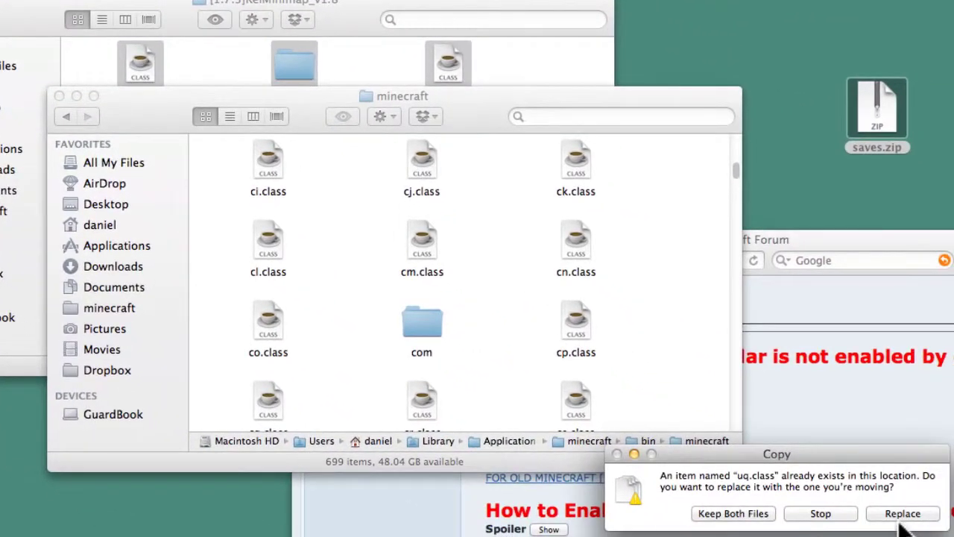
{"action": "left_click", "coordinate": [900, 516]}
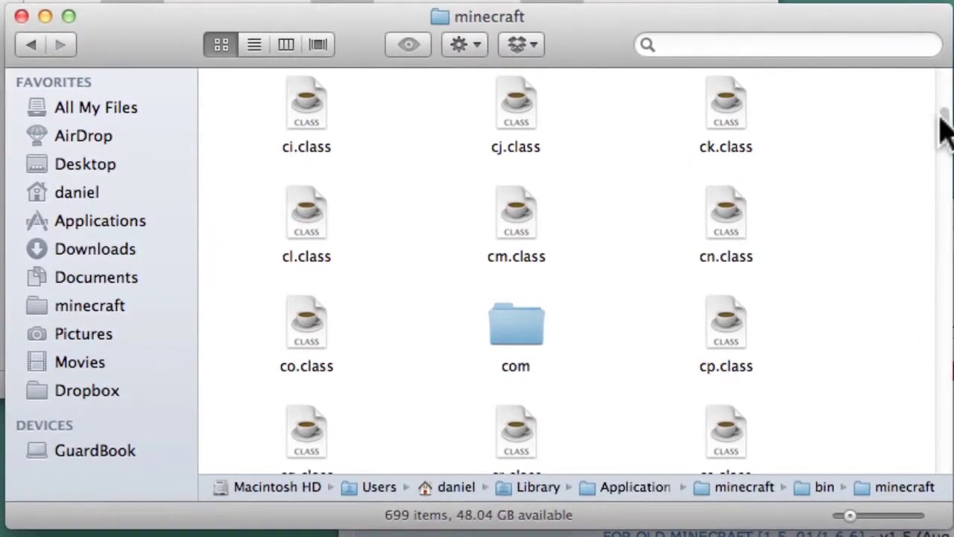
{"action": "left_click_drag", "start_coordinate": [945, 131], "coordinate": [928, 302]}
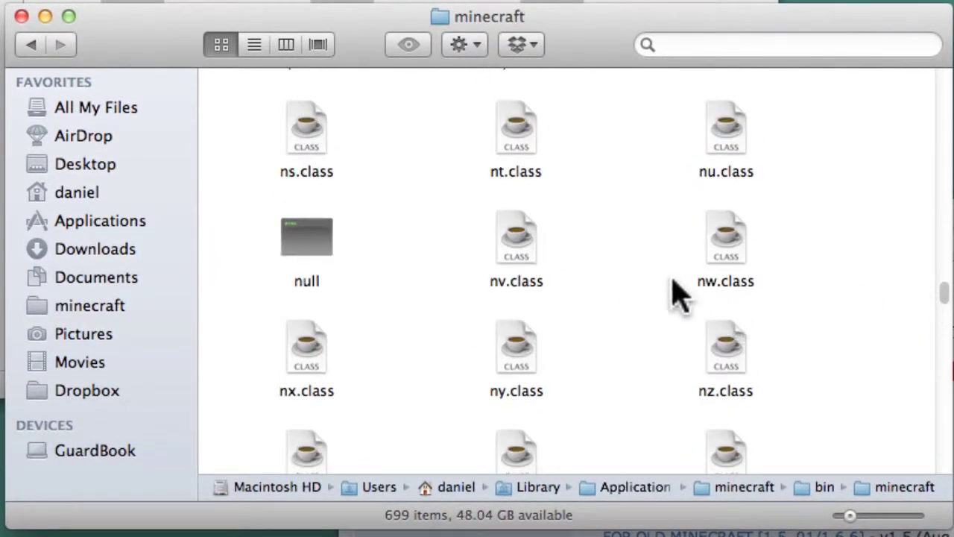
Open META-INF in the minecraft folder and move MOJANG_C.DSA and MOJANG_C.SF to the Trash
{"action": "scroll", "coordinate": [656, 290], "scroll_direction": "down", "scroll_amount": 5}
{"action": "type", "text": "meta"}
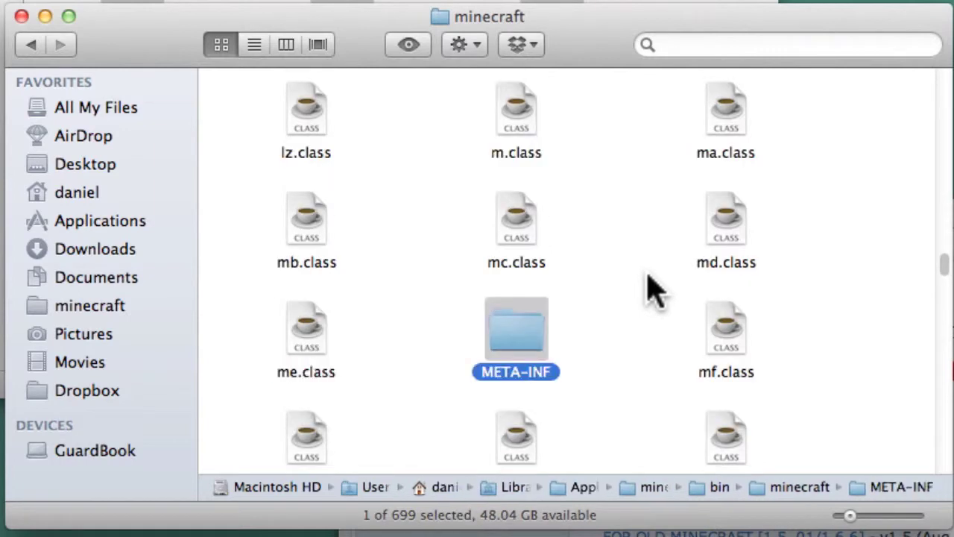
{"action": "double_click", "coordinate": [522, 334]}
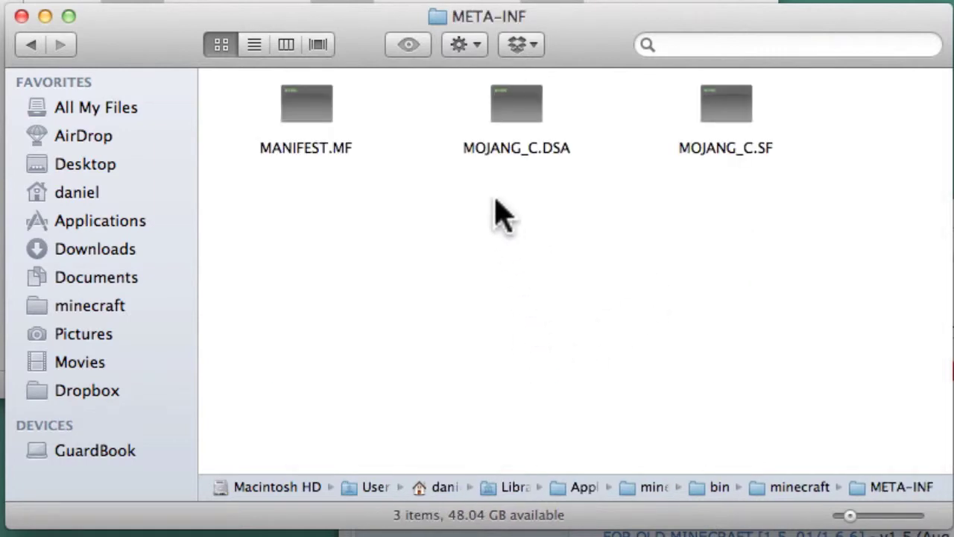
{"action": "left_click_drag", "start_coordinate": [816, 198], "coordinate": [489, 108]}
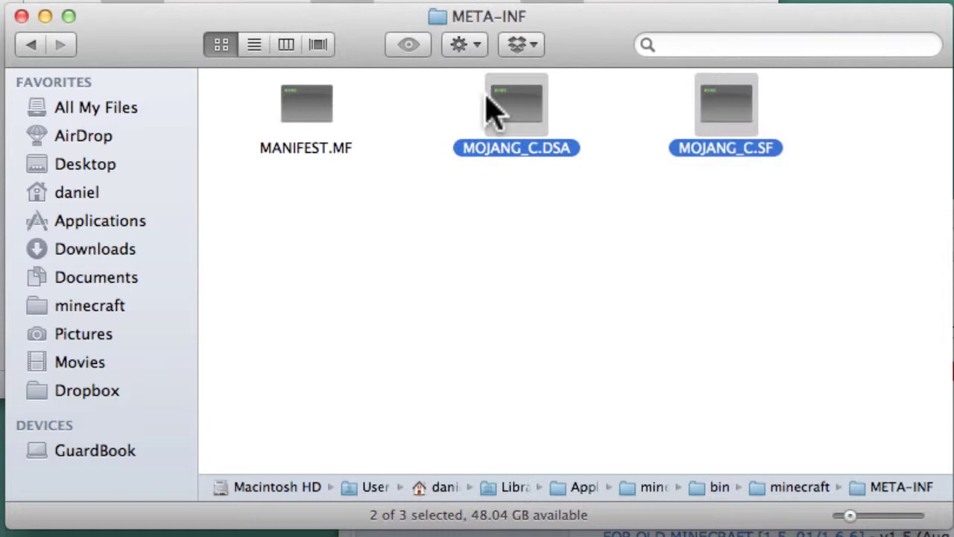
{"action": "key", "text": "super+BackSpace"}
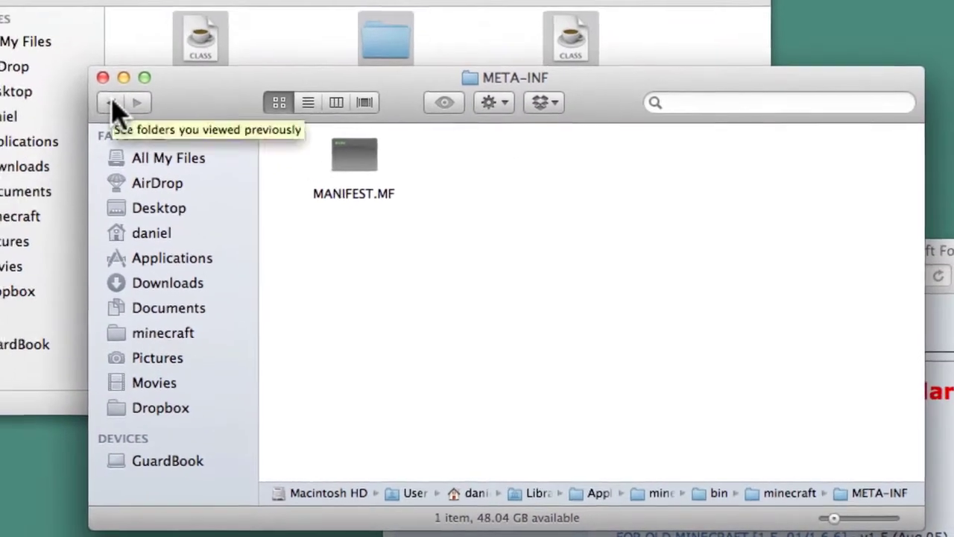
Back in the minecraft folder, select all 699 items and compress them into Archive.zip
{"action": "left_click", "coordinate": [48, 58]}
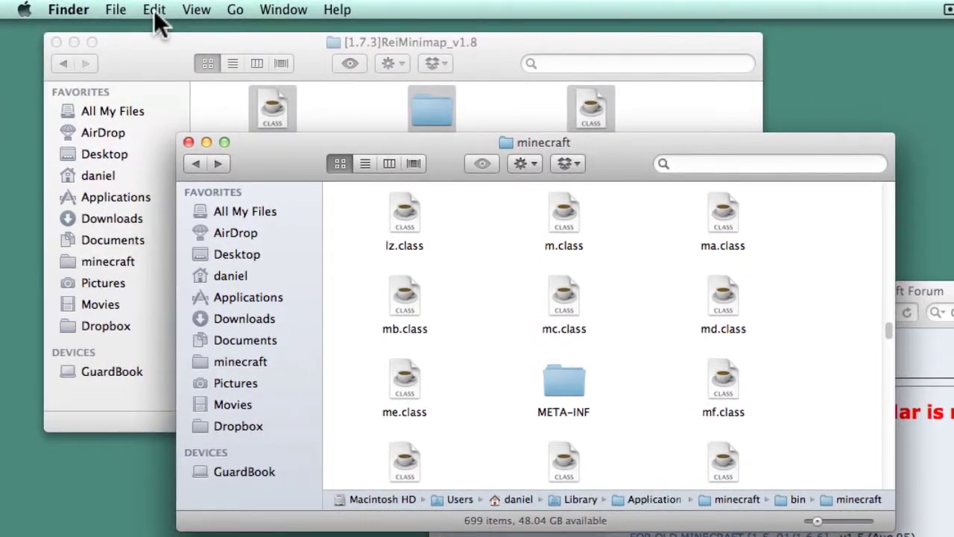
{"action": "left_click", "coordinate": [153, 8]}
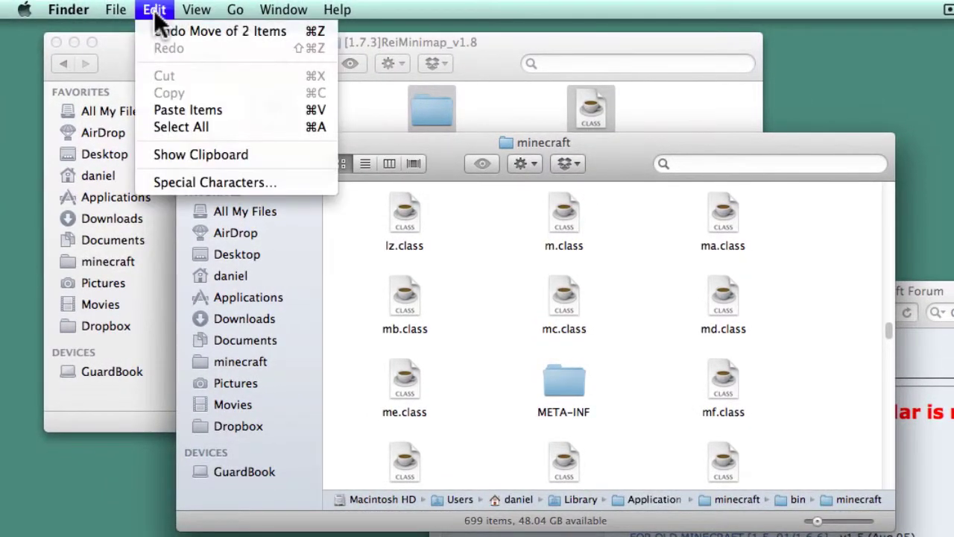
{"action": "left_click", "coordinate": [185, 126]}
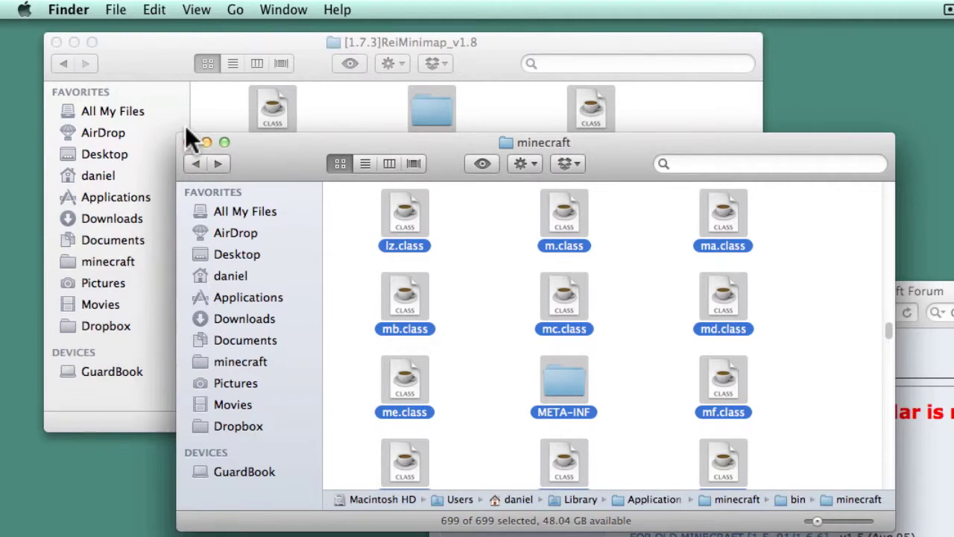
{"action": "left_click", "coordinate": [118, 10]}
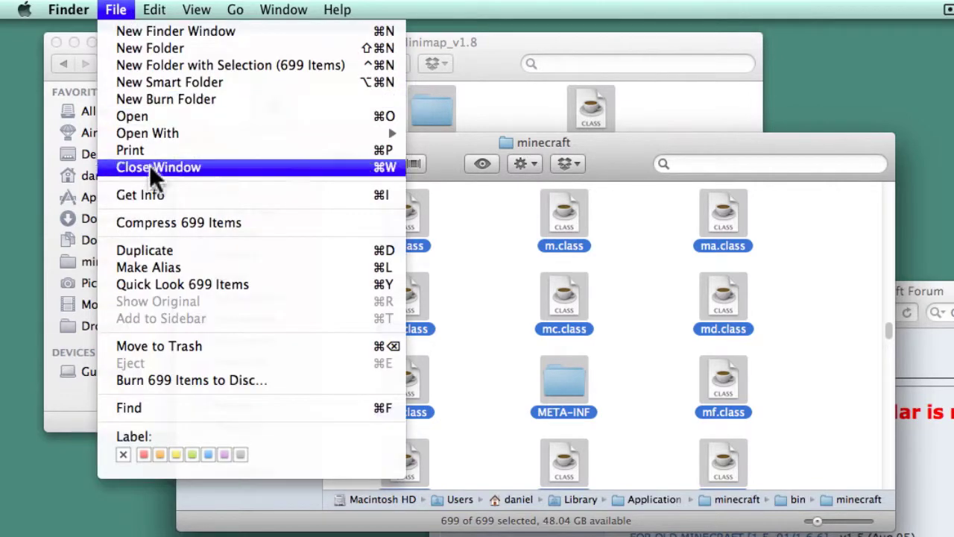
{"action": "left_click", "coordinate": [164, 221]}
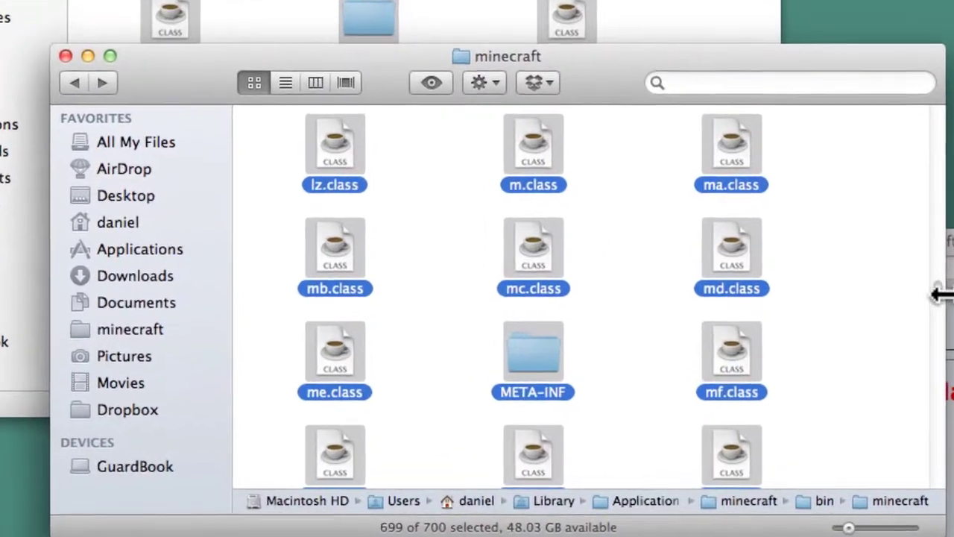
{"action": "scroll", "coordinate": [939, 294], "scroll_direction": "up", "scroll_amount": 20}
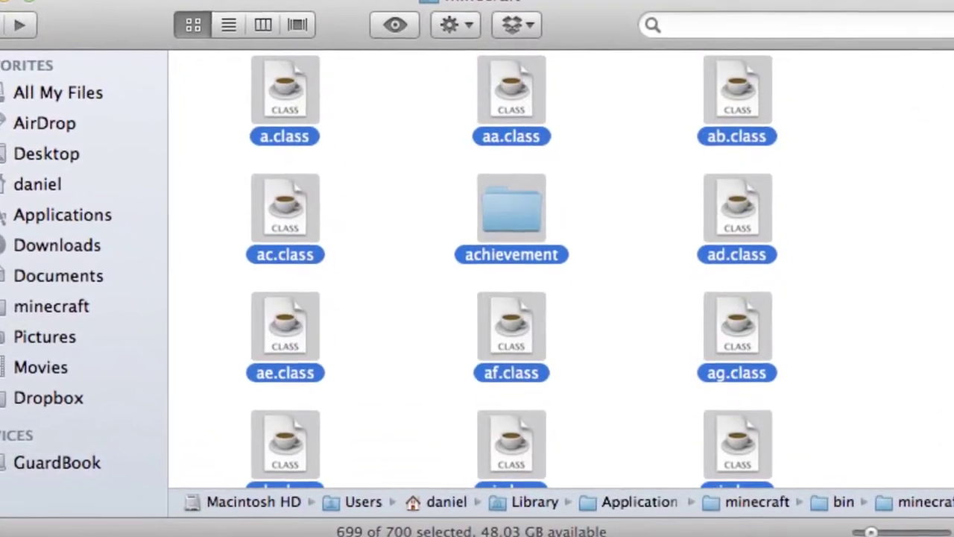
{"action": "left_click", "coordinate": [644, 170]}
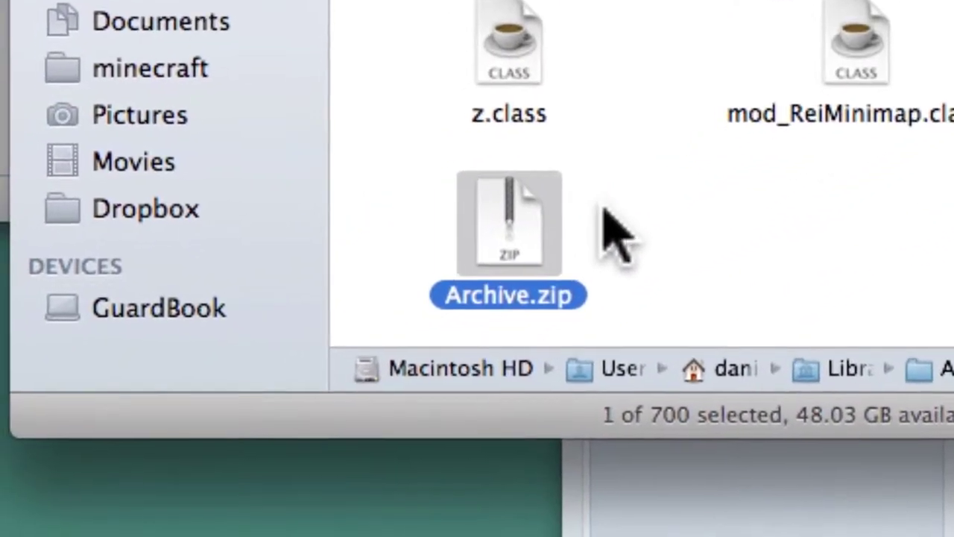
Rename Archive.zip to minecraft.jar, keeping .jar, and move it into the bin folder
{"action": "key", "text": "Return"}
{"action": "type", "text": "mine"}
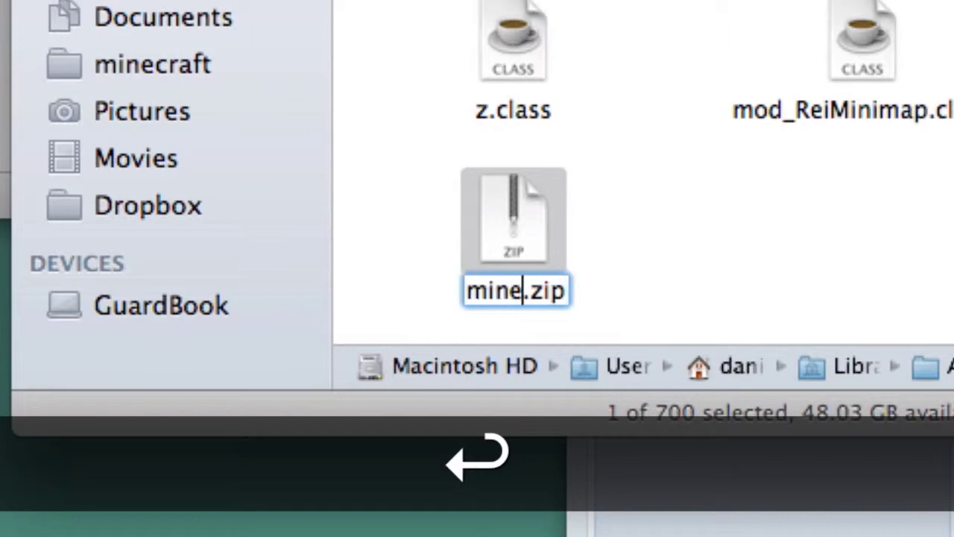
{"action": "type", "text": "craft.jar"}
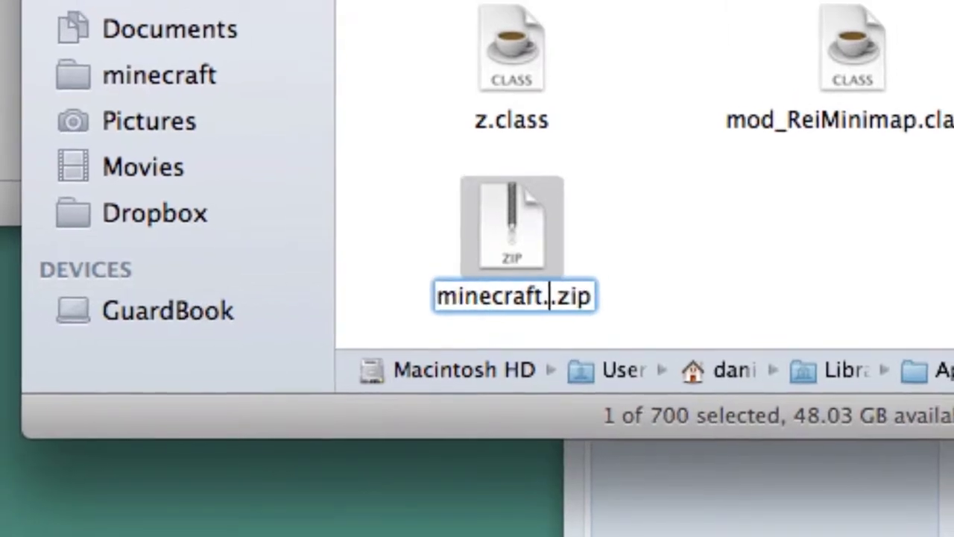
{"action": "key", "text": "Delete"}
{"action": "key", "text": "Delete"}
{"action": "key", "text": "Delete"}
{"action": "key", "text": "Delete"}
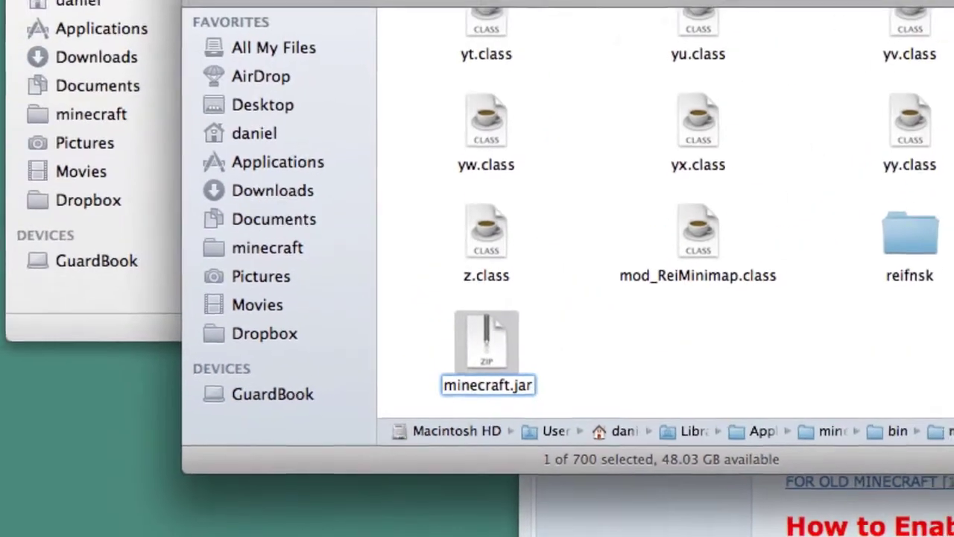
{"action": "key", "text": "Return"}
{"action": "left_click", "coordinate": [905, 173]}
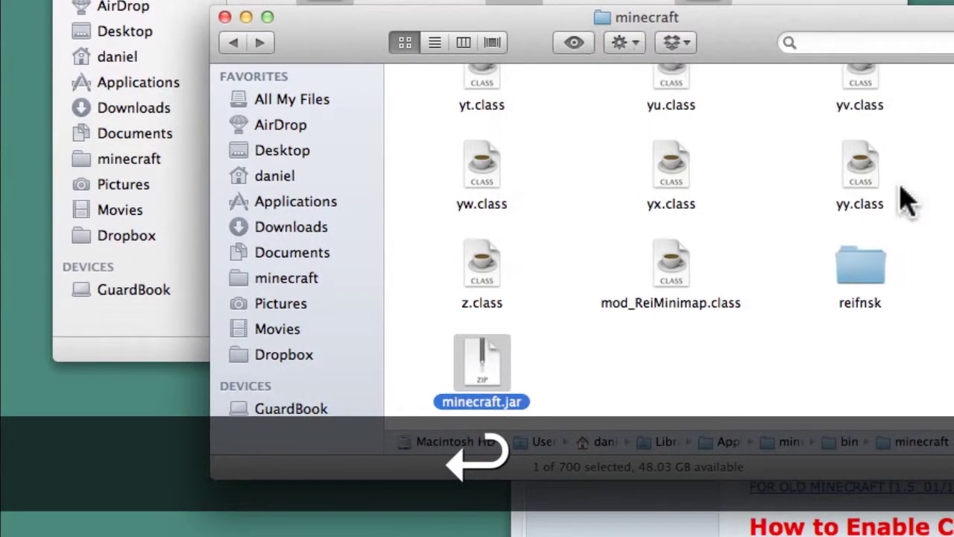
{"action": "left_click_drag", "start_coordinate": [447, 401], "coordinate": [119, 480]}
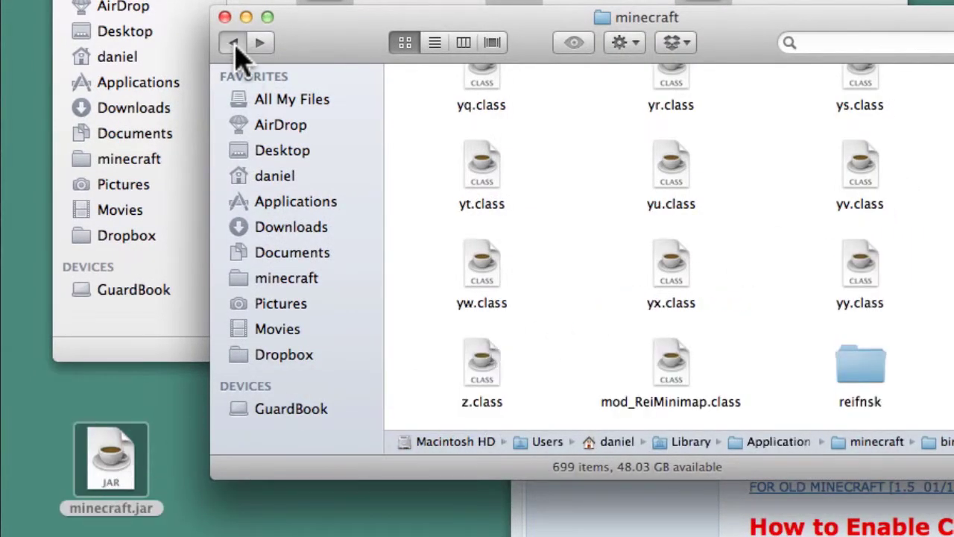
{"action": "left_click", "coordinate": [234, 44]}
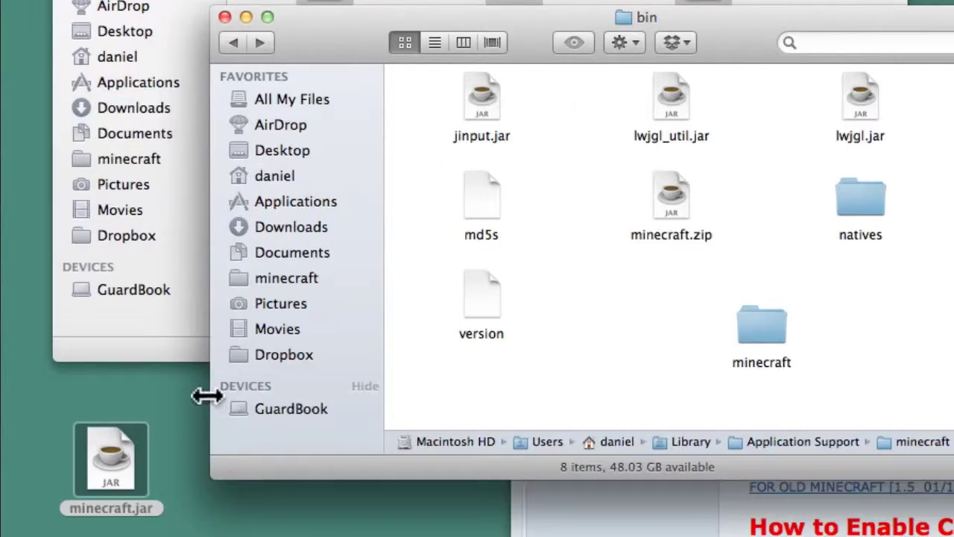
{"action": "left_click_drag", "start_coordinate": [120, 462], "coordinate": [638, 295]}
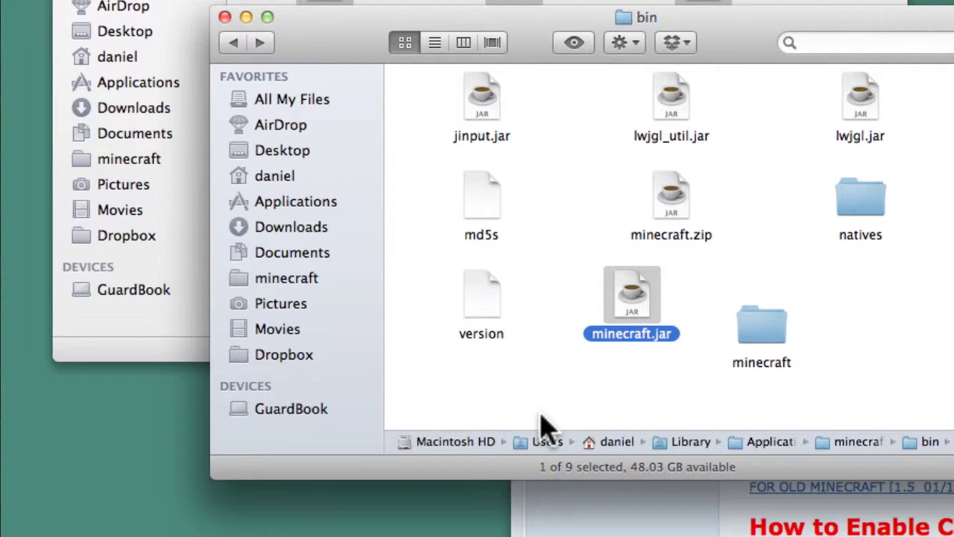
Move the old minecraft.zip and the extracted minecraft folder in bin to the Trash
{"action": "left_click", "coordinate": [805, 218]}
{"action": "left_click", "coordinate": [671, 198]}
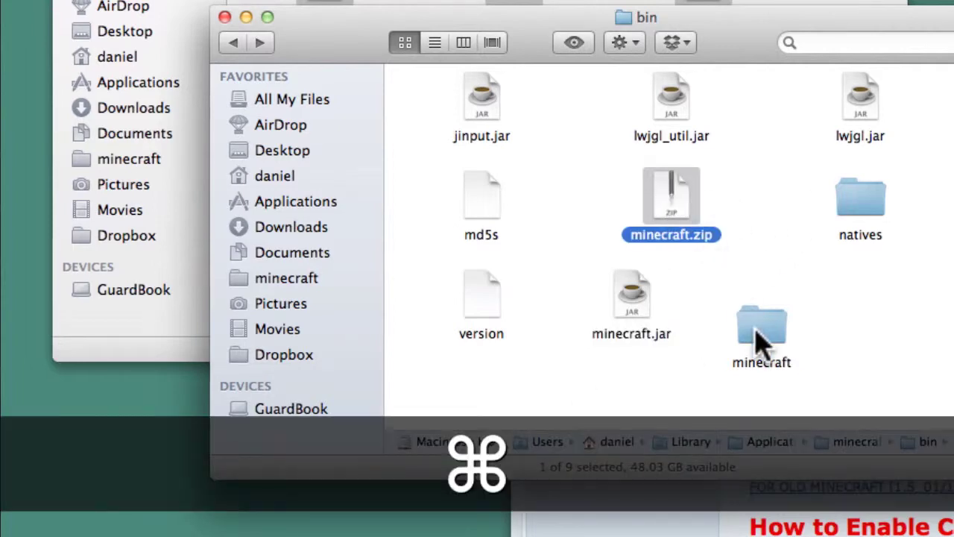
{"action": "left_click", "coordinate": [756, 335], "text": "super"}
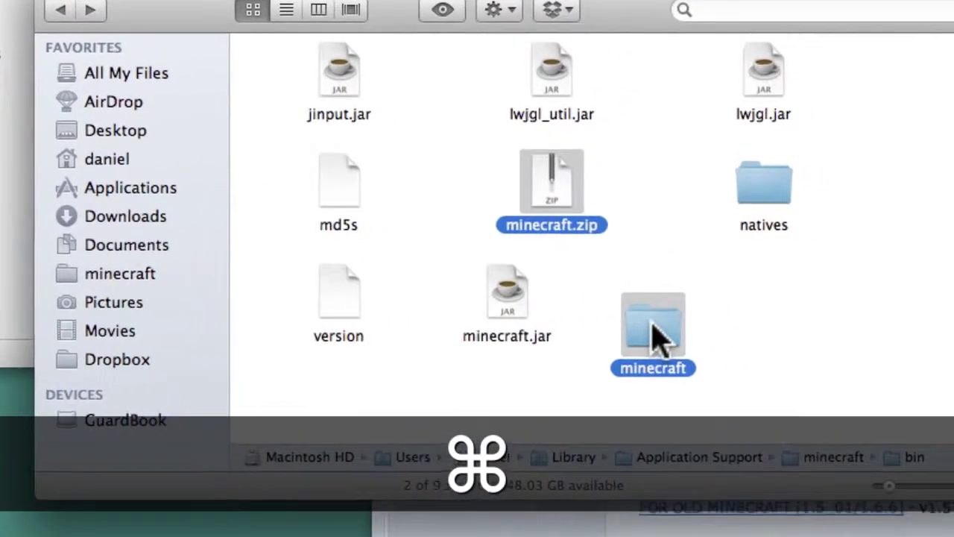
{"action": "right_click", "coordinate": [759, 337]}
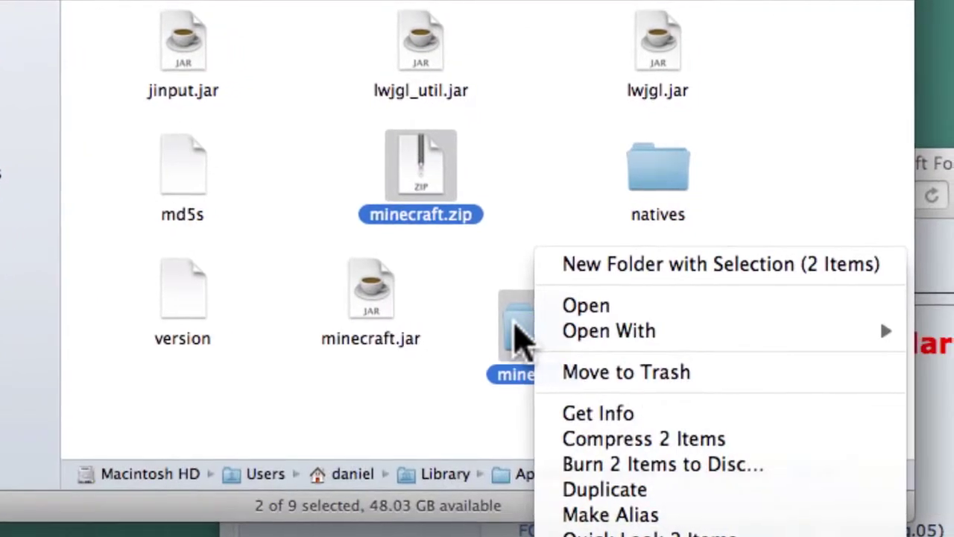
{"action": "left_click", "coordinate": [606, 377]}
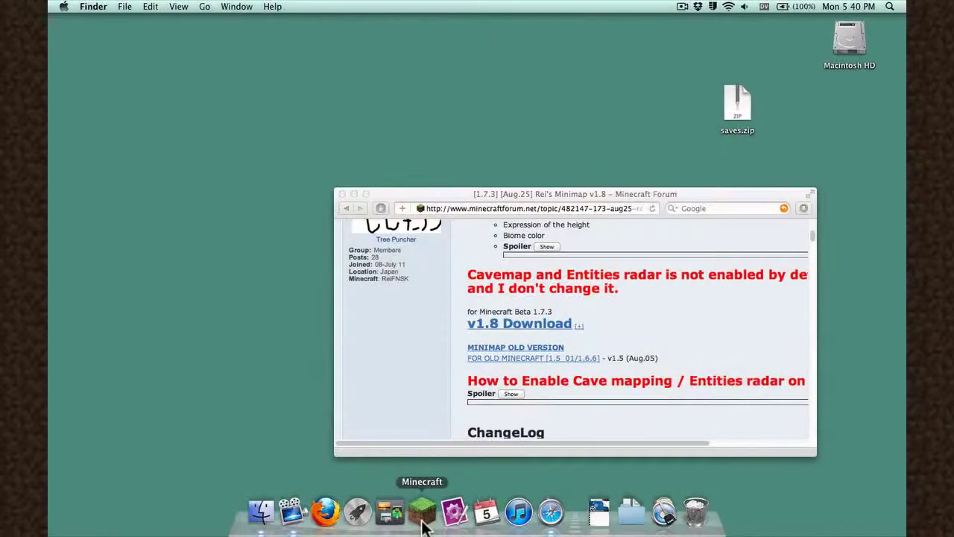
Launch Minecraft, log in, and play the Tutorial singleplayer world
{"action": "left_click", "coordinate": [422, 513]}
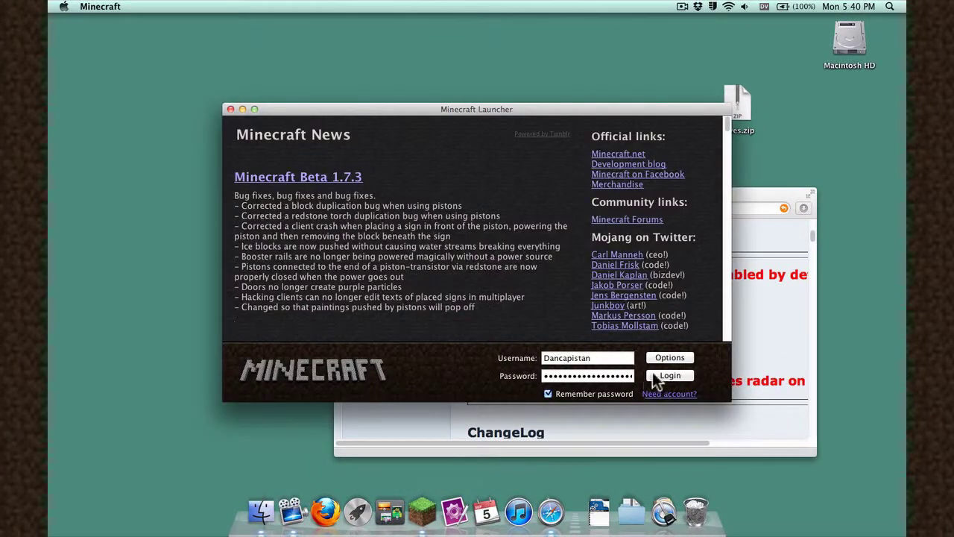
{"action": "left_click", "coordinate": [656, 375]}
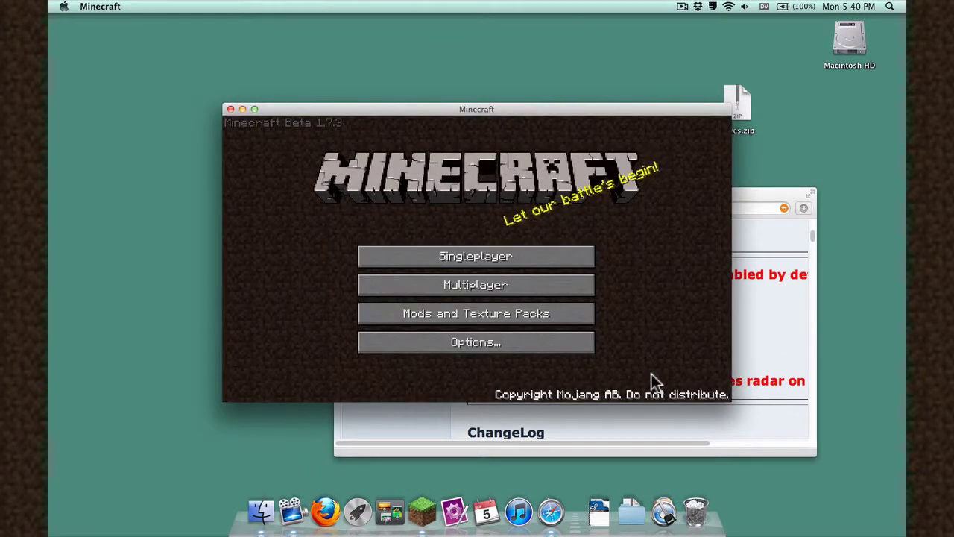
{"action": "left_click", "coordinate": [532, 261]}
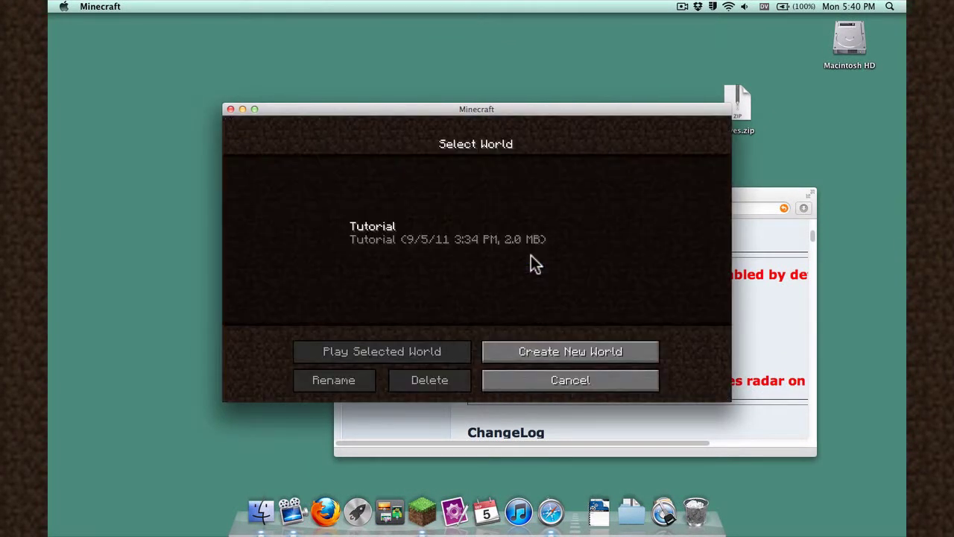
{"action": "left_click", "coordinate": [391, 237]}
{"action": "left_click", "coordinate": [430, 351]}
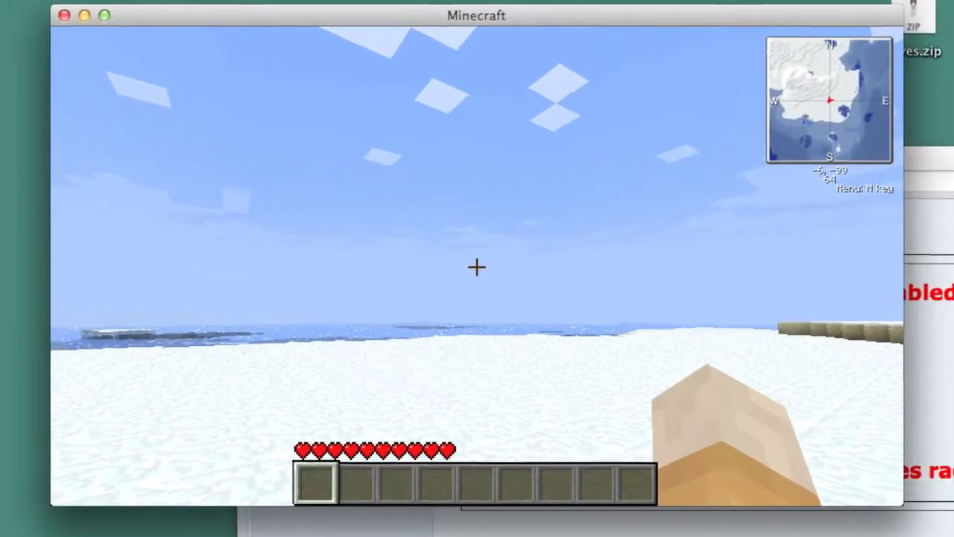
Open Rei's Minimap settings with M and enable the Entities Radar
{"action": "key", "text": "m"}
{"action": "key", "text": "l"}
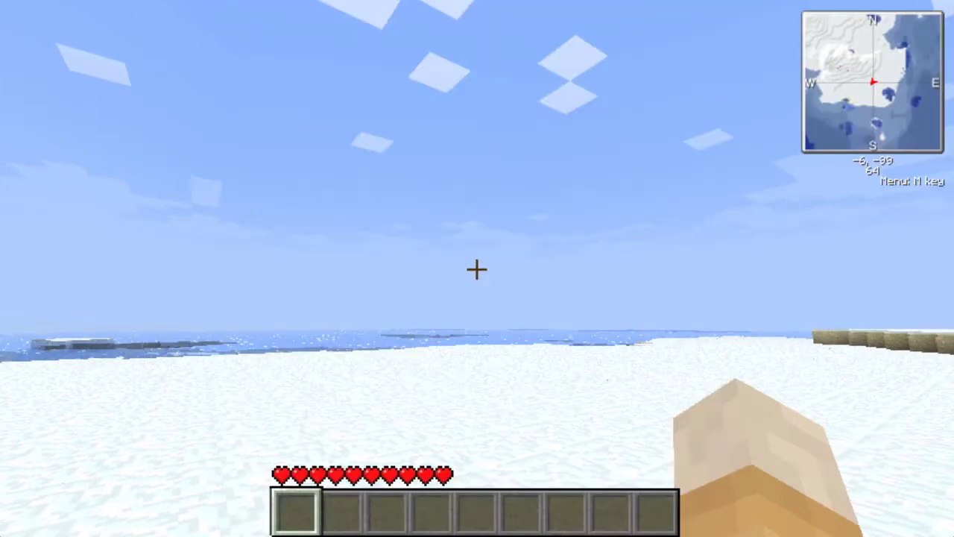
{"action": "key", "text": "m"}
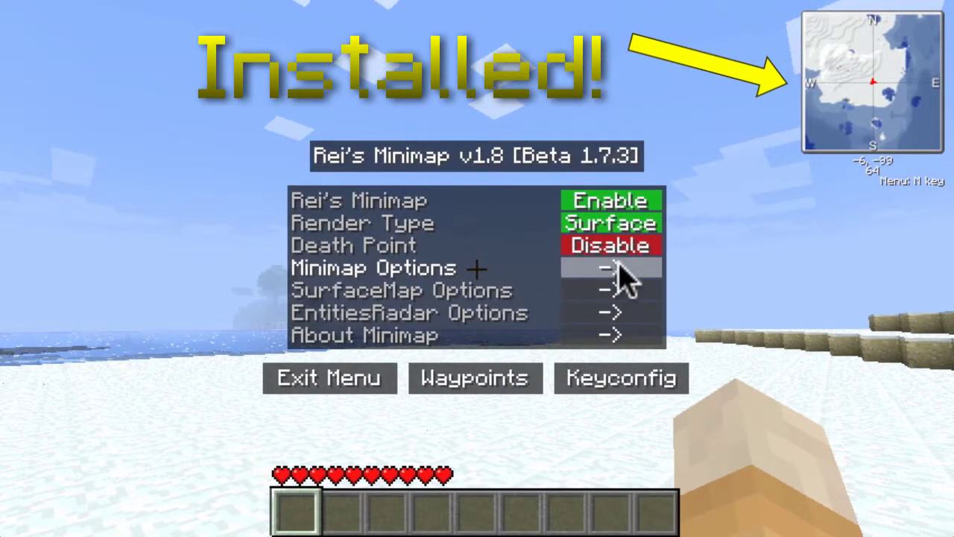
{"action": "left_click", "coordinate": [616, 307]}
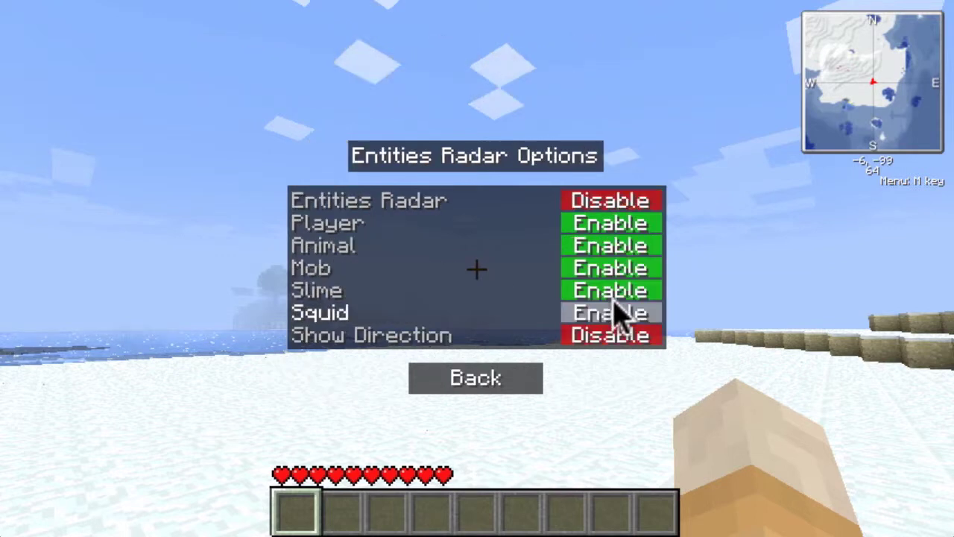
{"action": "left_click", "coordinate": [607, 202]}
{"action": "left_click", "coordinate": [507, 380]}
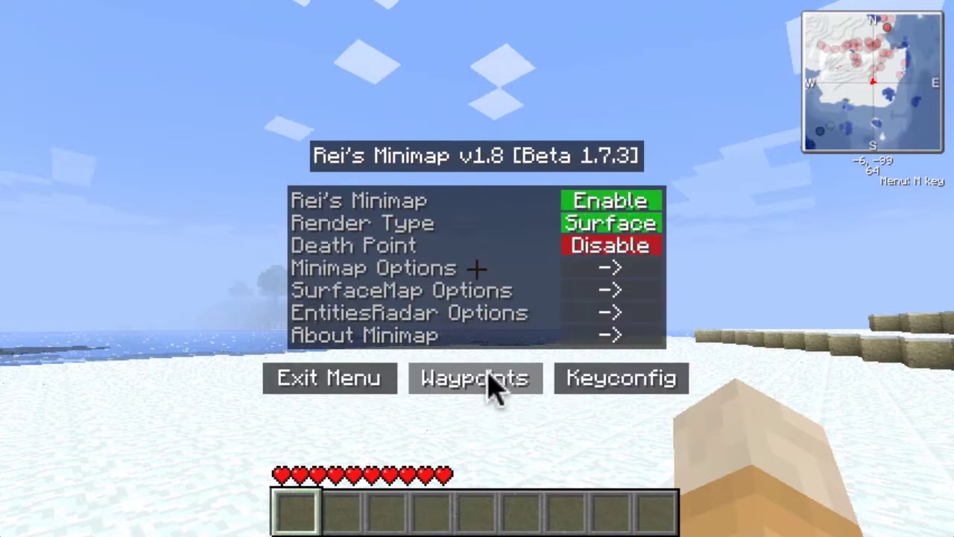
Set the minimap shape to Round, disable Show MenuKey, and exit the menu
{"action": "left_click", "coordinate": [619, 264]}
{"action": "left_click", "coordinate": [577, 168]}
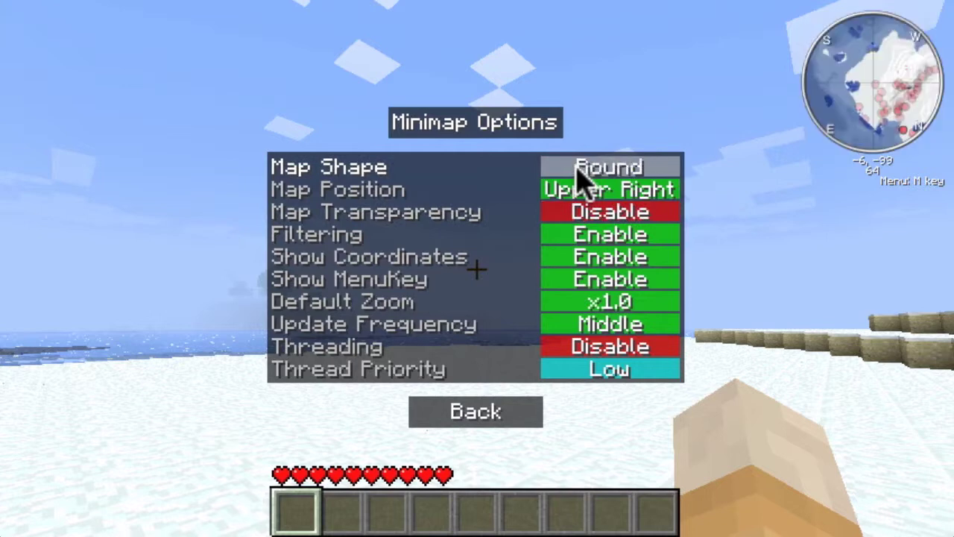
{"action": "left_click", "coordinate": [608, 280]}
{"action": "left_click", "coordinate": [503, 415]}
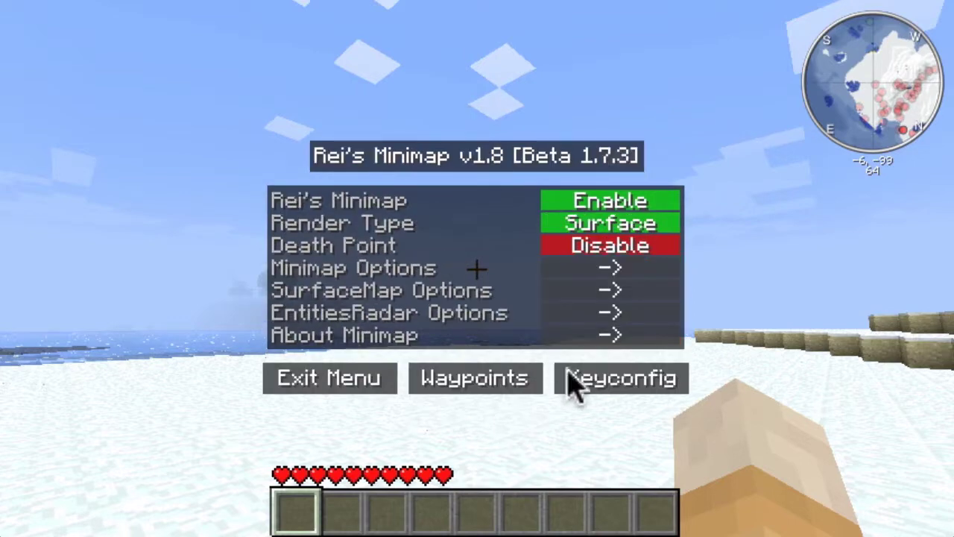
{"action": "left_click", "coordinate": [328, 384]}
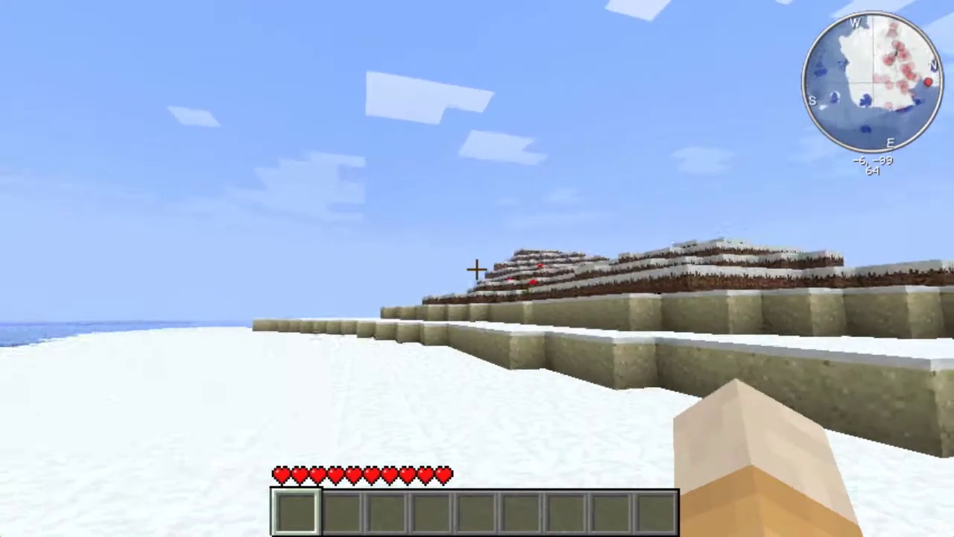